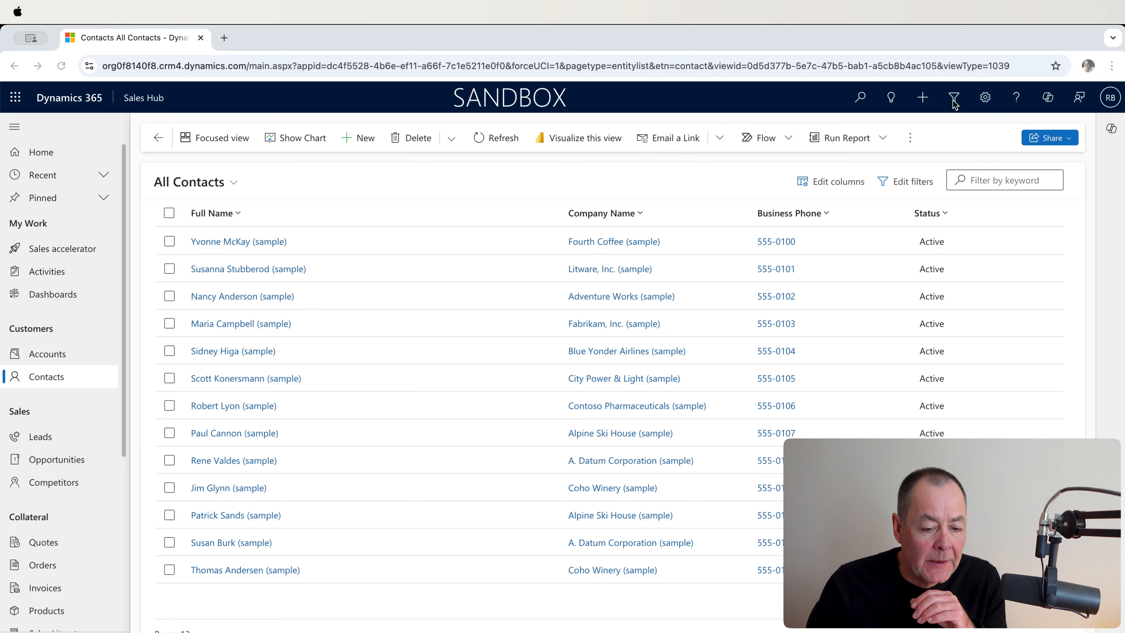
Step: Open Advanced Find from the contacts list and start a new blank query on Contacts
{"action": "left_click", "coordinate": [957, 105]}
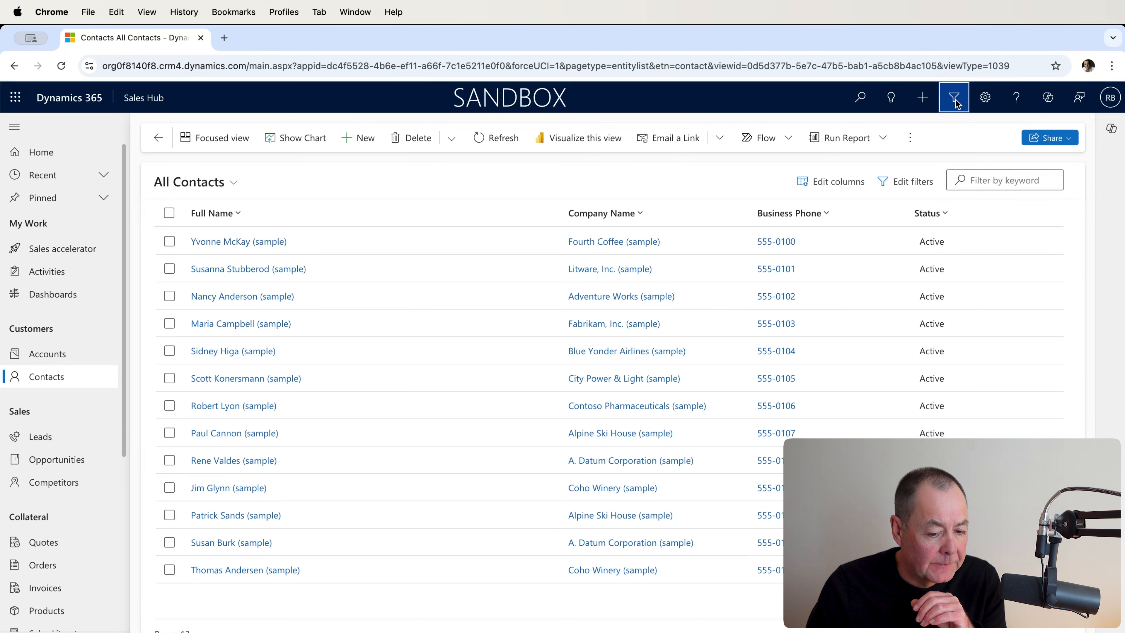
{"action": "left_click", "coordinate": [955, 102]}
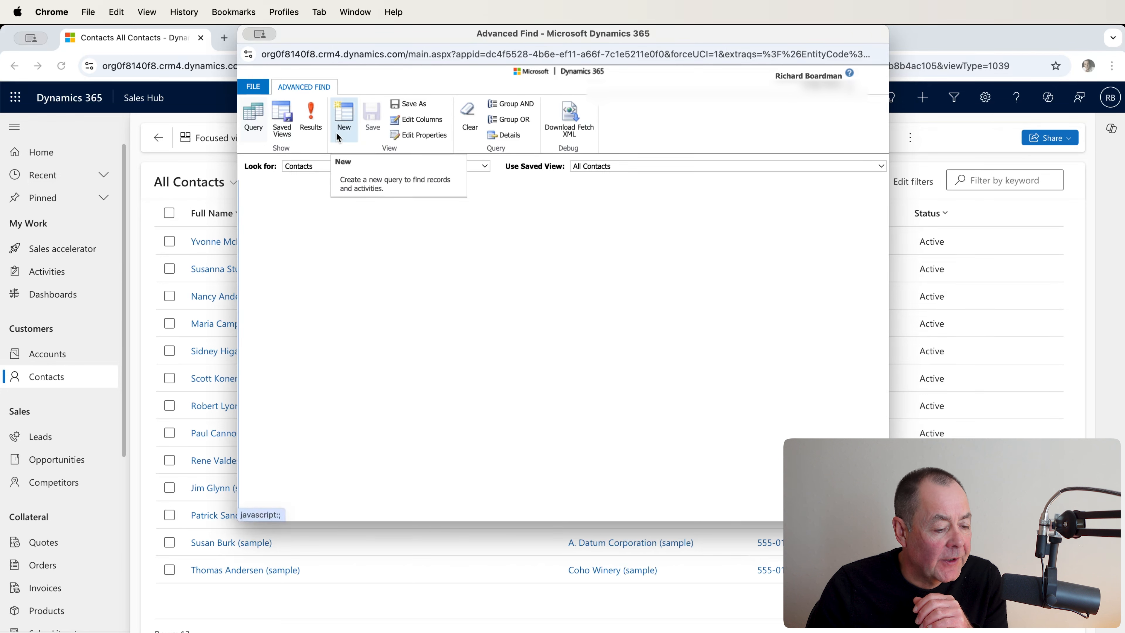
{"action": "left_click", "coordinate": [346, 118]}
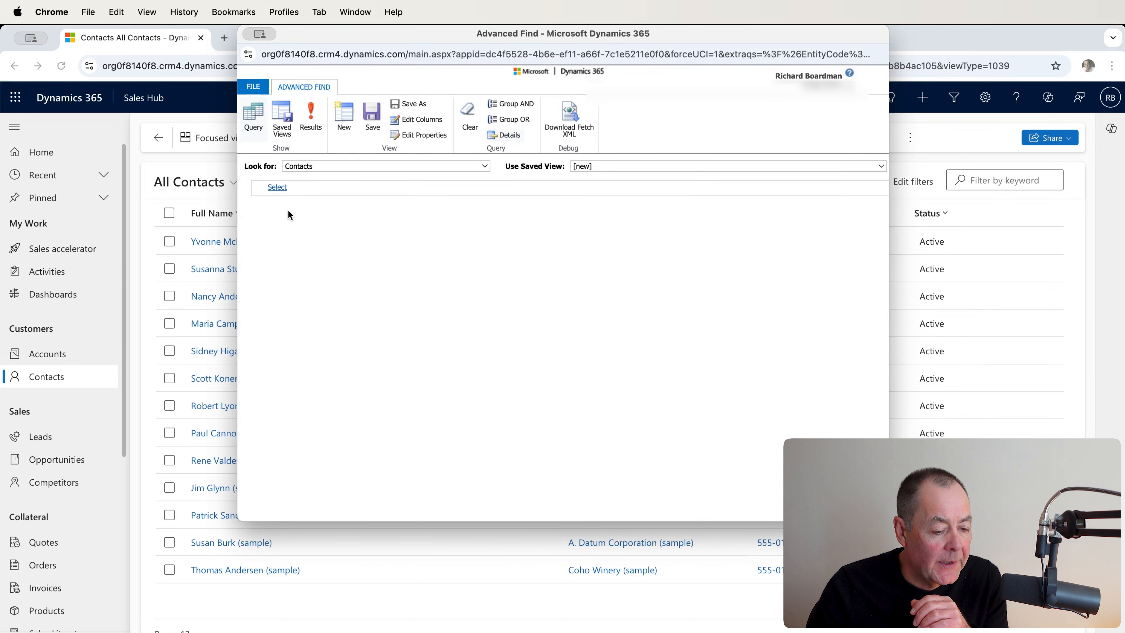
Step: Add a query condition requiring the contact's Status to equal Active
{"action": "left_click", "coordinate": [294, 195]}
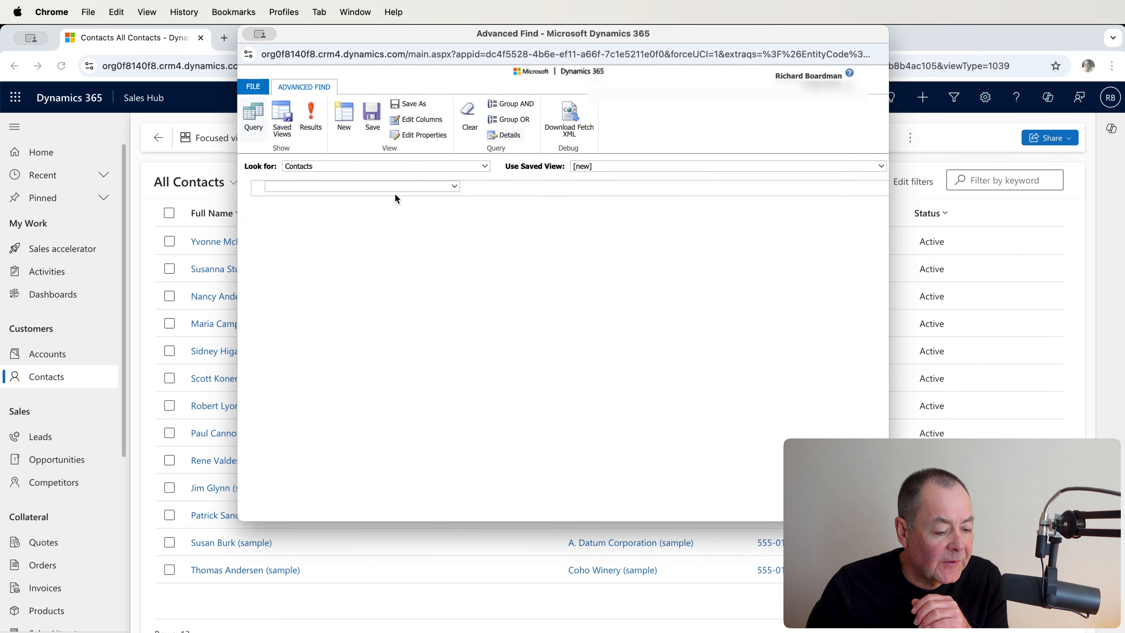
{"action": "left_click", "coordinate": [433, 189]}
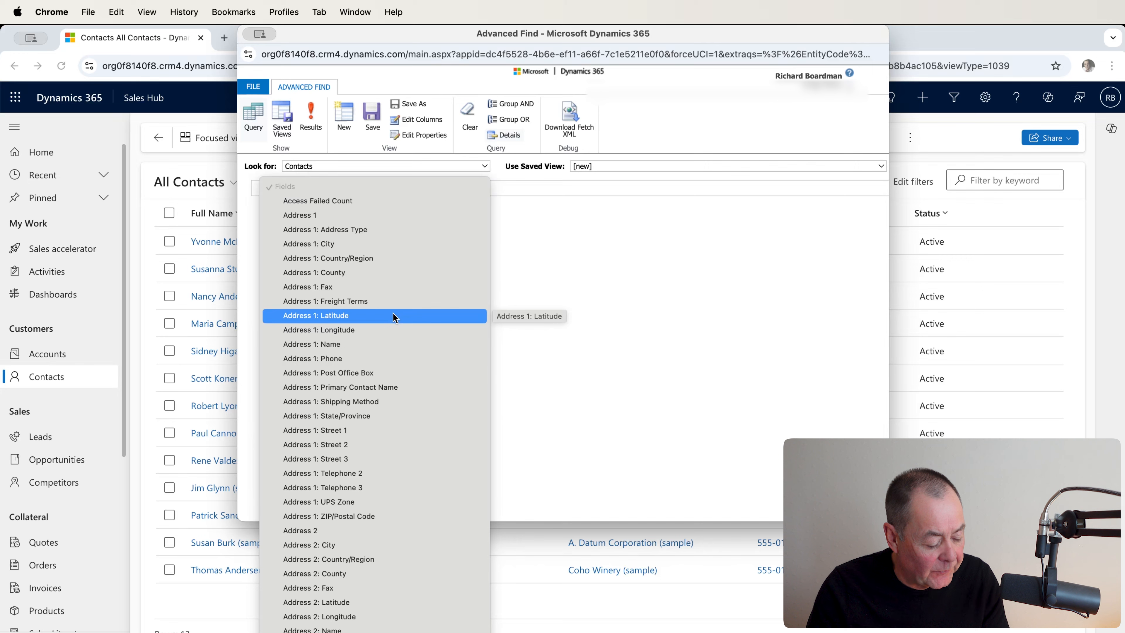
{"action": "scroll", "coordinate": [395, 318], "scroll_direction": "down", "scroll_amount": 15}
{"action": "scroll", "coordinate": [395, 317], "scroll_direction": "down", "scroll_amount": 2}
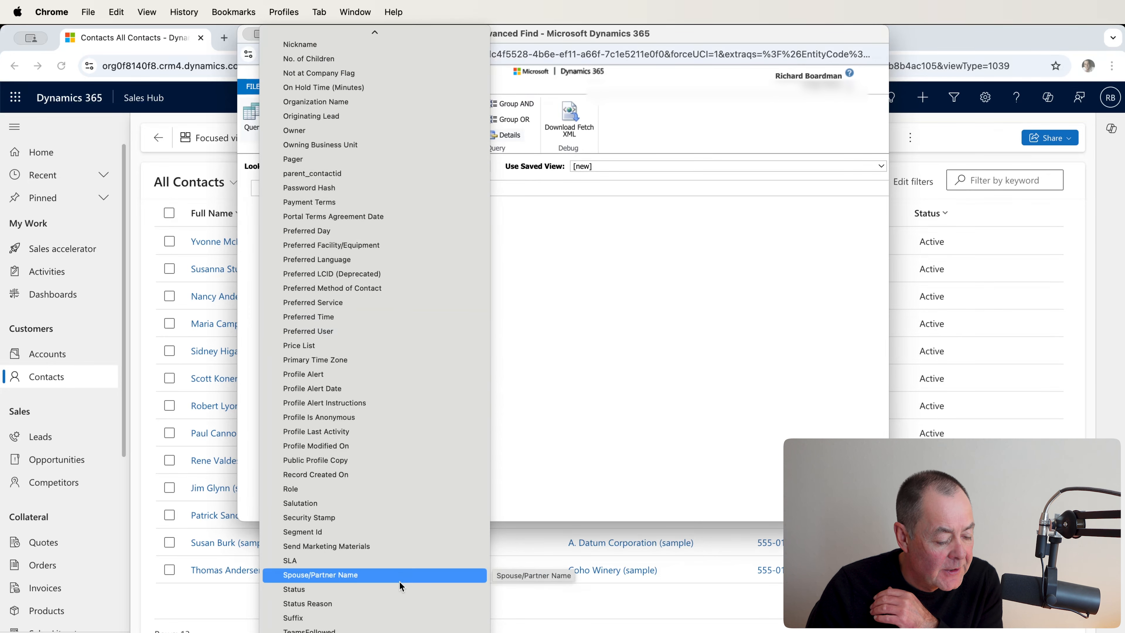
{"action": "left_click", "coordinate": [374, 590]}
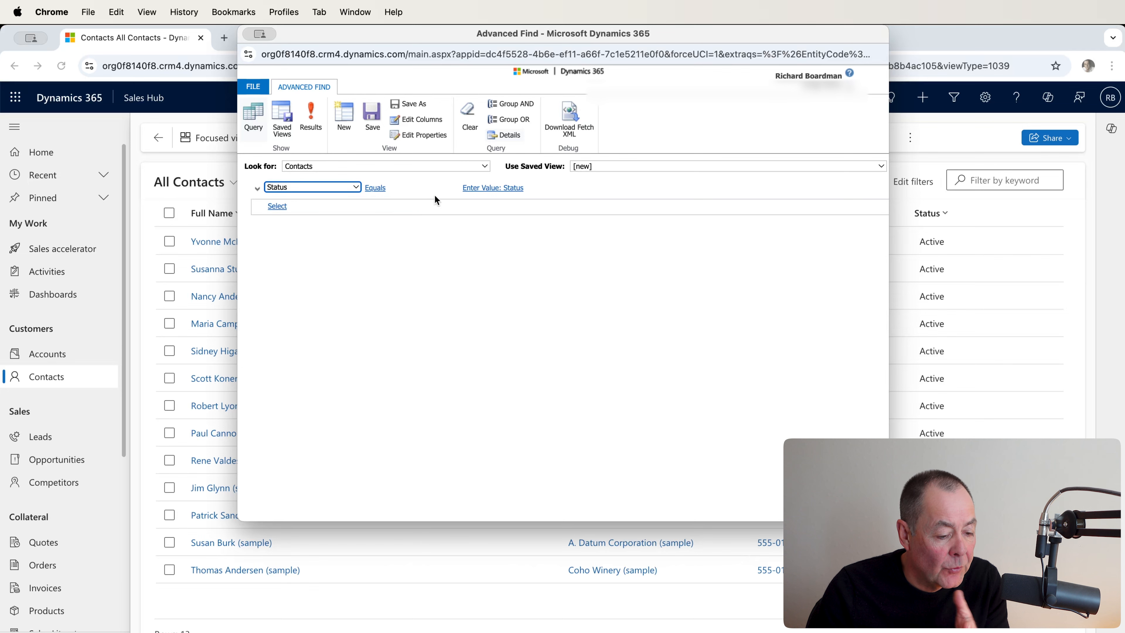
{"action": "left_click", "coordinate": [509, 187]}
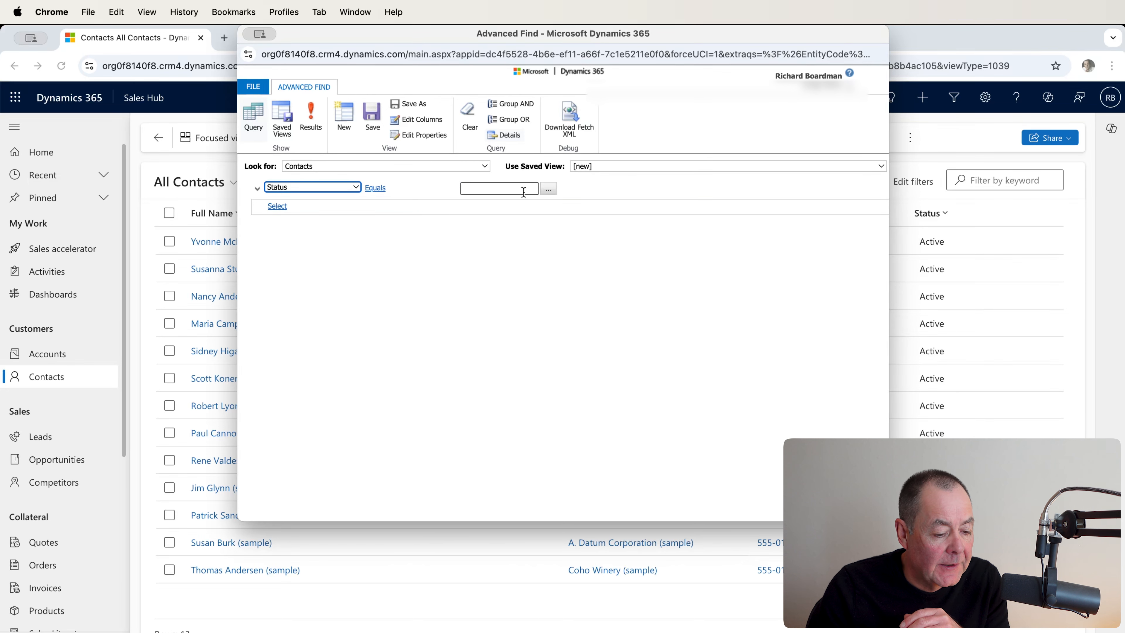
{"action": "left_click", "coordinate": [547, 190]}
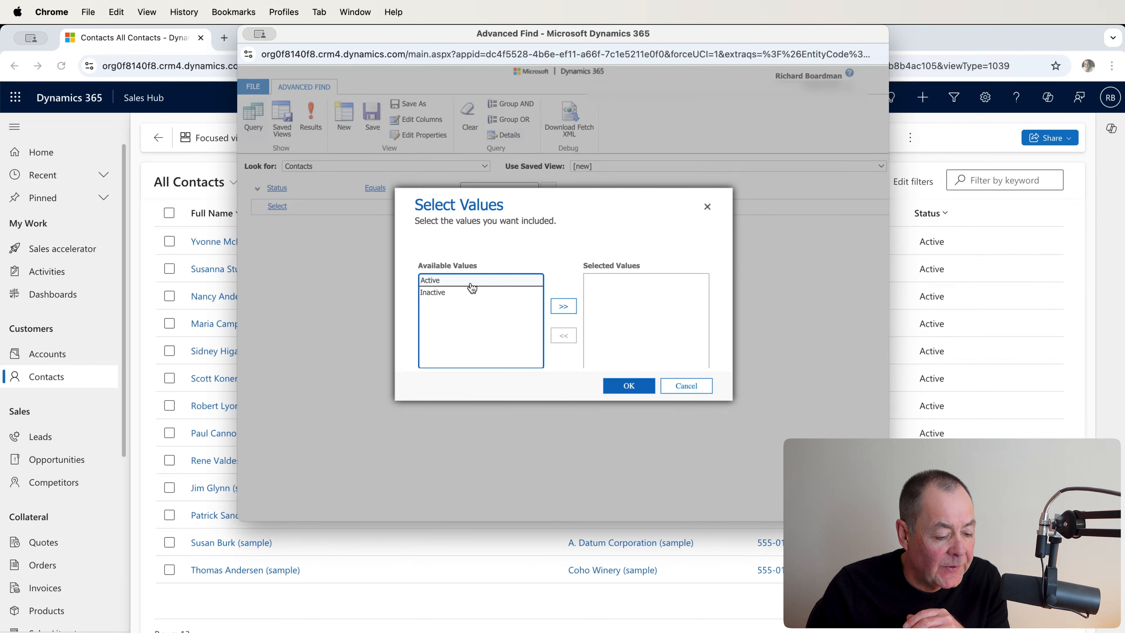
{"action": "double_click", "coordinate": [471, 283]}
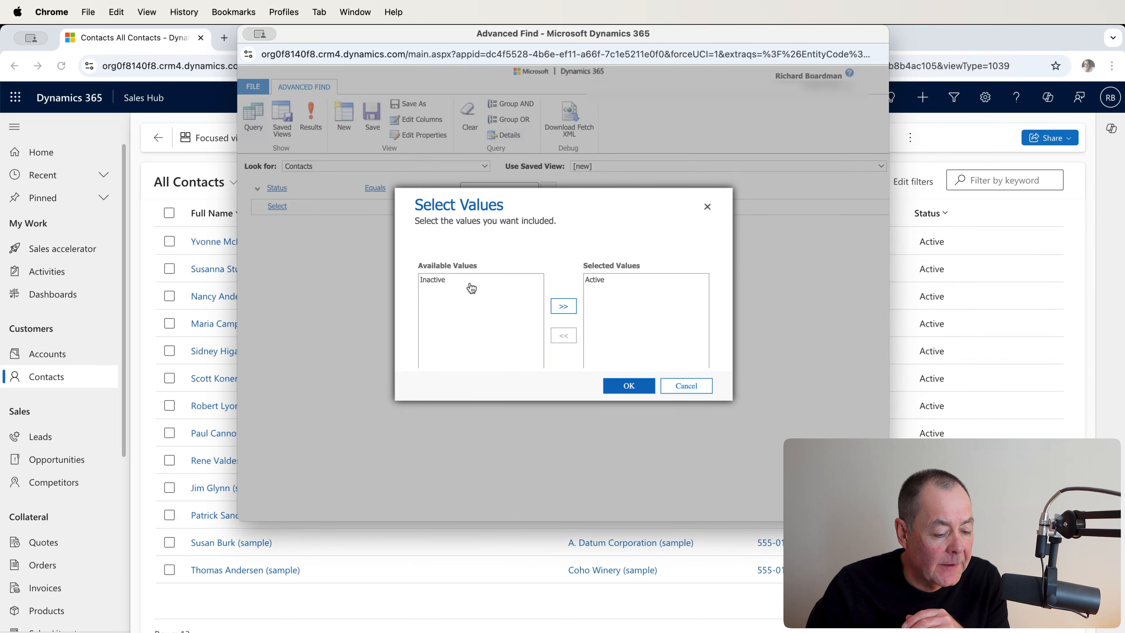
{"action": "left_click", "coordinate": [621, 388]}
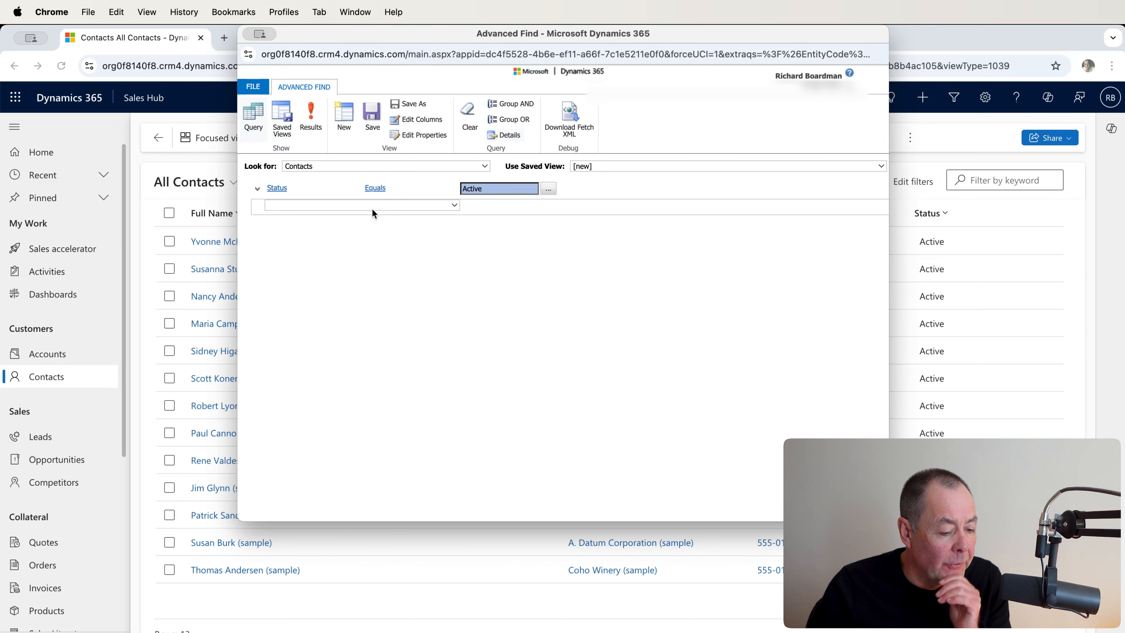
Step: Add the related Company Name (Account) record type to the contact query
{"action": "mouse_move", "coordinate": [454, 209]}
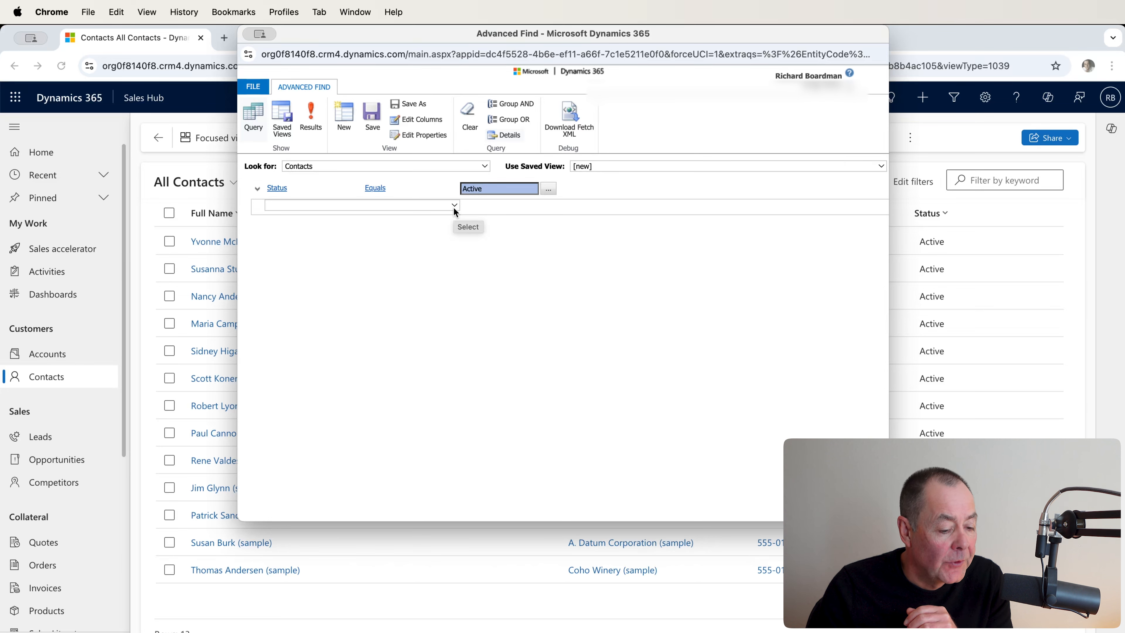
{"action": "left_click", "coordinate": [452, 205]}
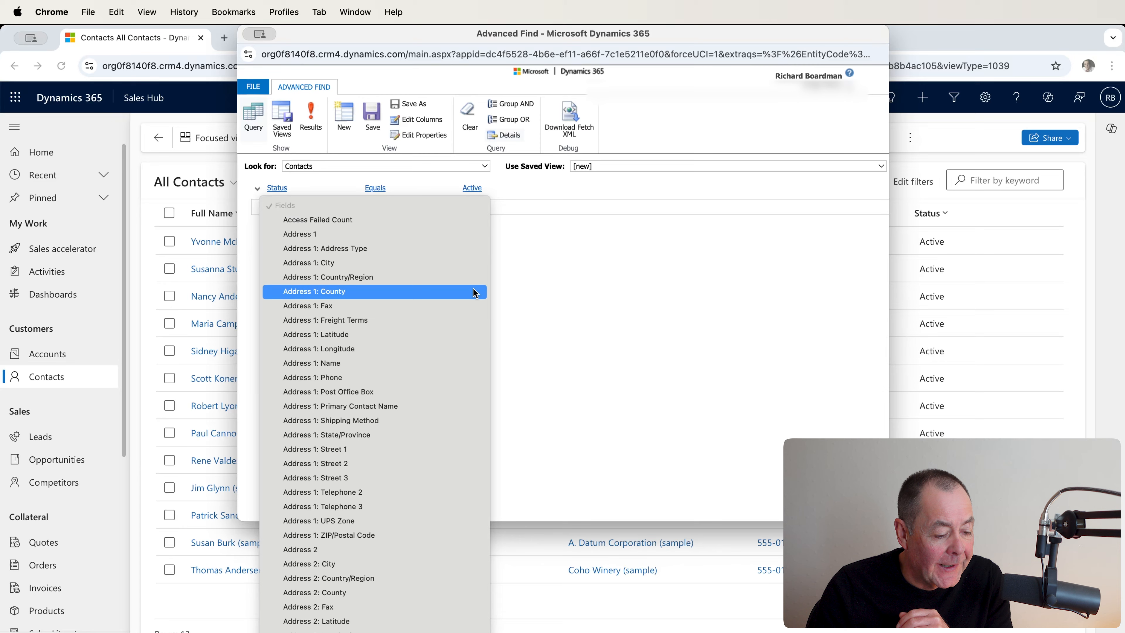
{"action": "scroll", "coordinate": [474, 292], "scroll_direction": "down", "scroll_amount": 5}
{"action": "scroll", "coordinate": [474, 293], "scroll_direction": "down", "scroll_amount": 15}
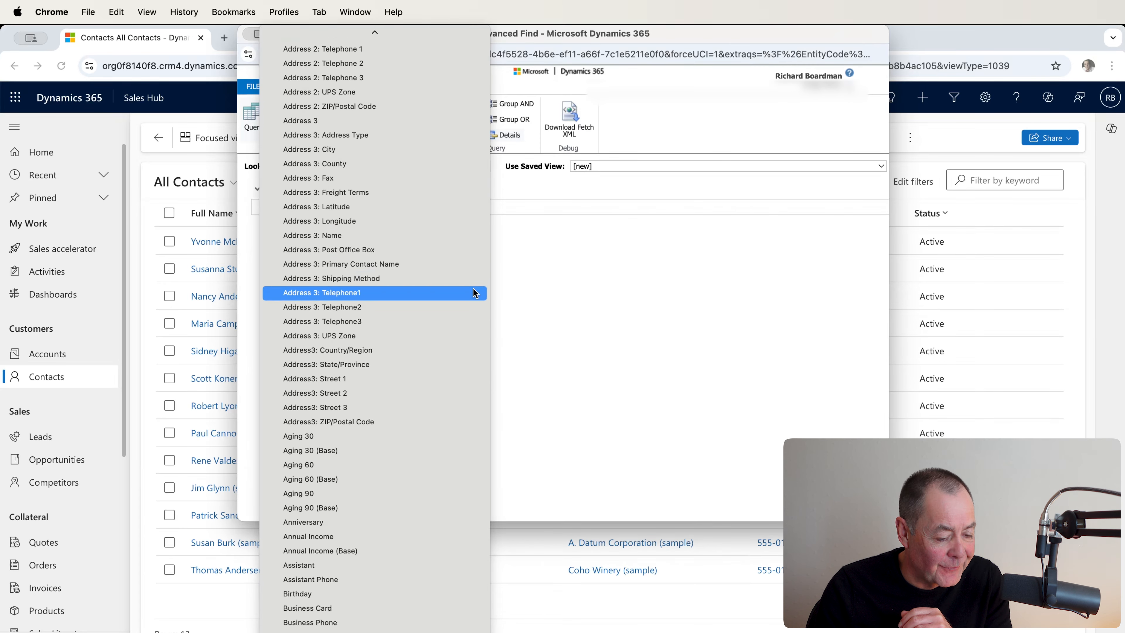
{"action": "scroll", "coordinate": [474, 292], "scroll_direction": "down", "scroll_amount": 15}
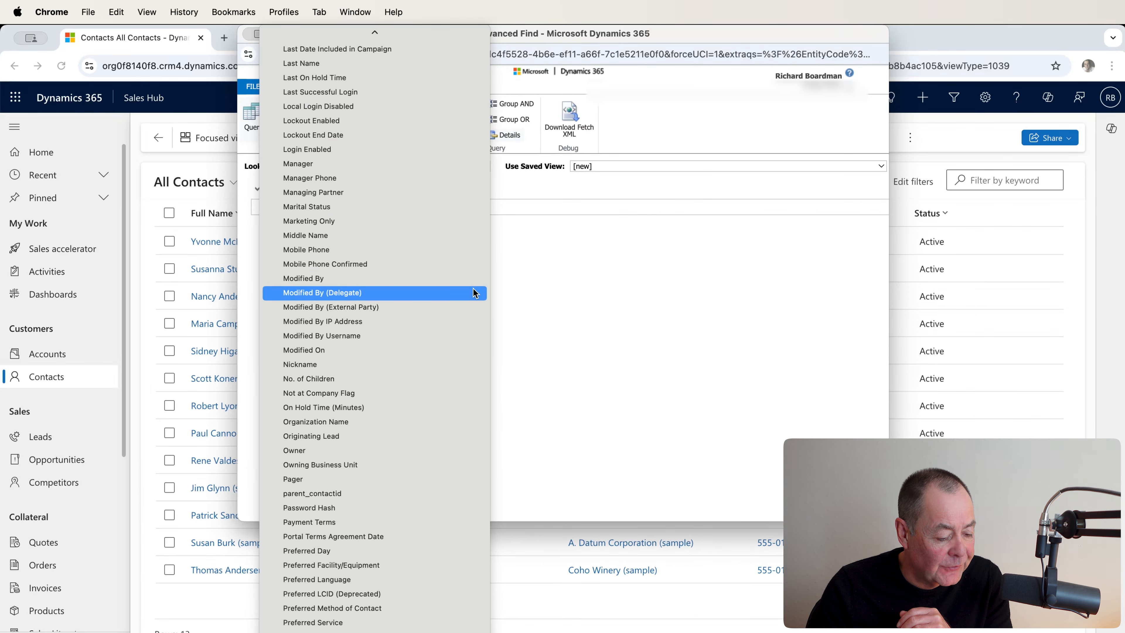
{"action": "scroll", "coordinate": [475, 292], "scroll_direction": "down", "scroll_amount": 10}
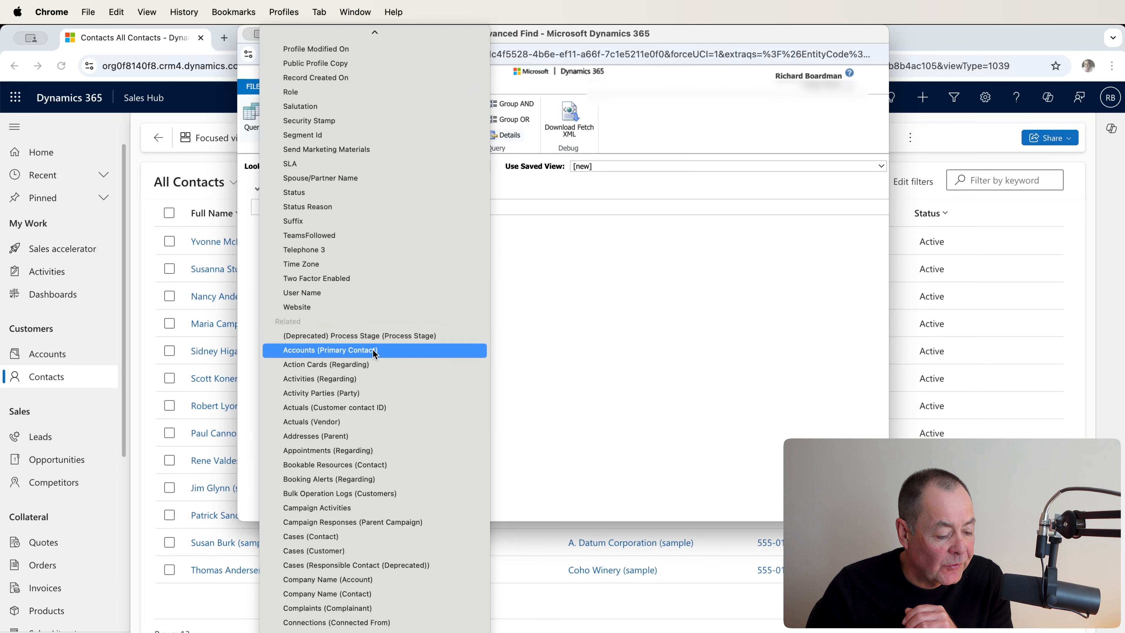
{"action": "scroll", "coordinate": [373, 350], "scroll_direction": "down", "scroll_amount": 5}
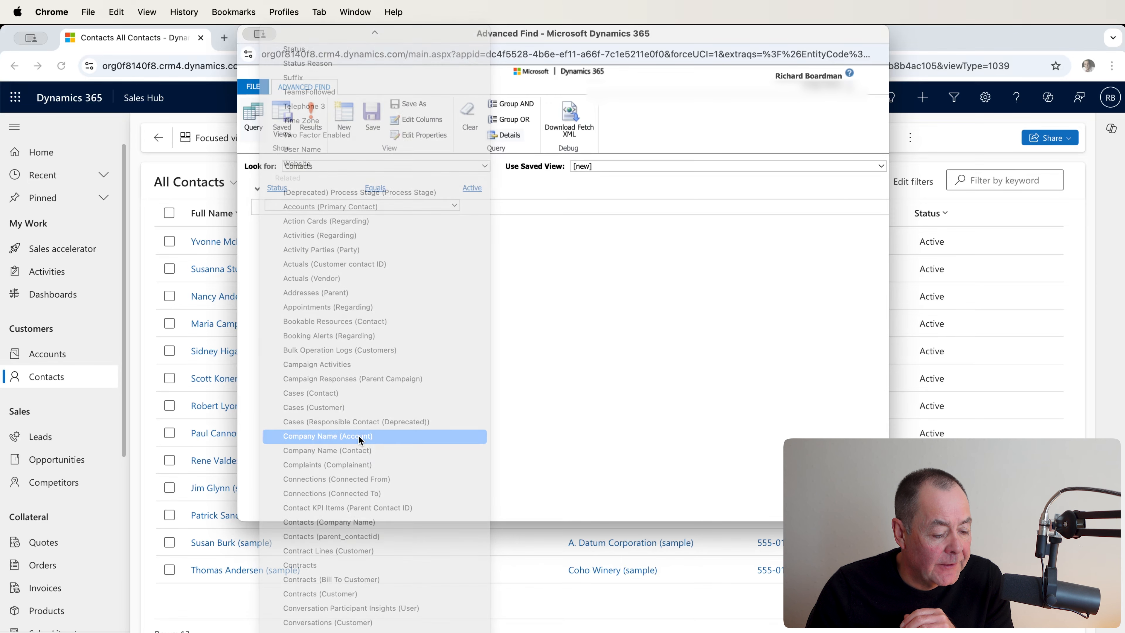
{"action": "left_click", "coordinate": [361, 436]}
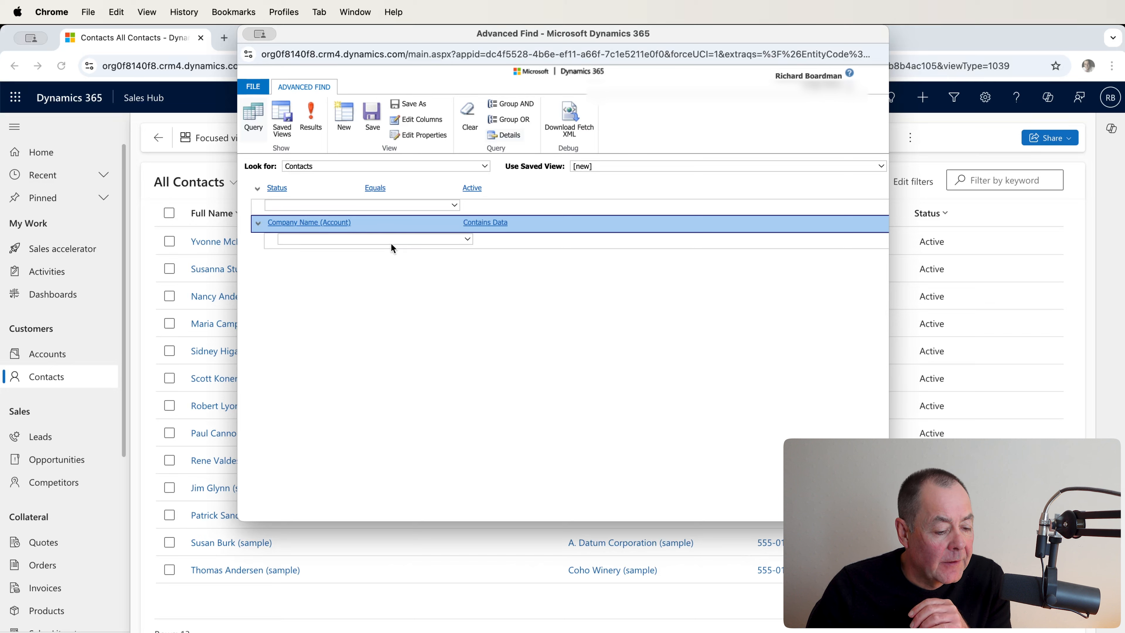
Step: Filter the related account on Annual Revenue Is Greater Than 10,000.00 and run the query
{"action": "mouse_move", "coordinate": [475, 235]}
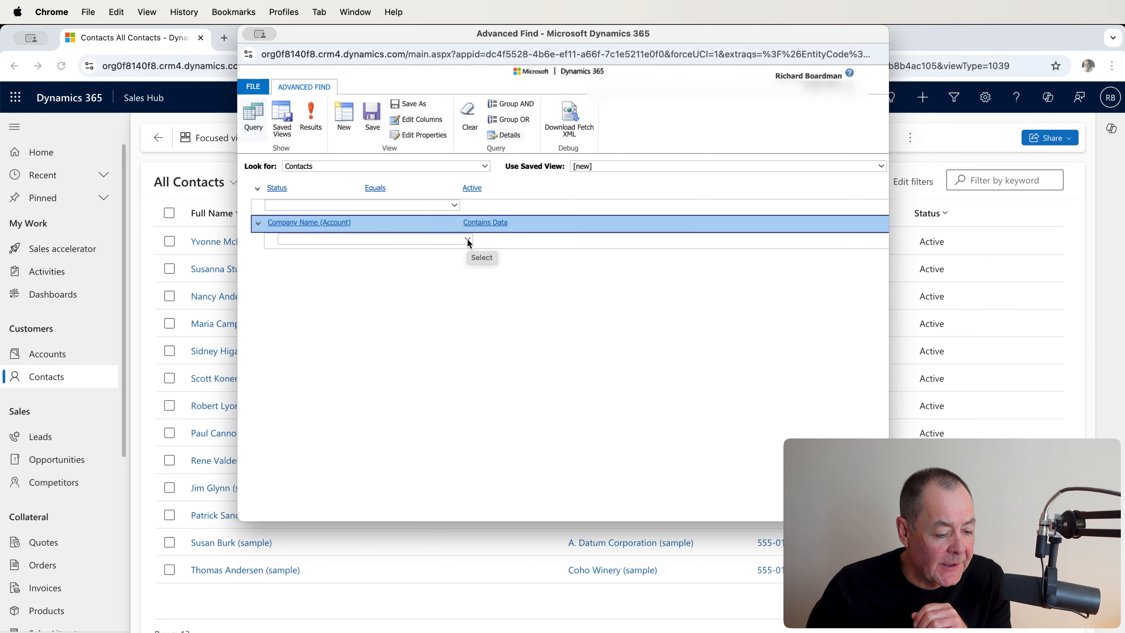
{"action": "left_click", "coordinate": [468, 241]}
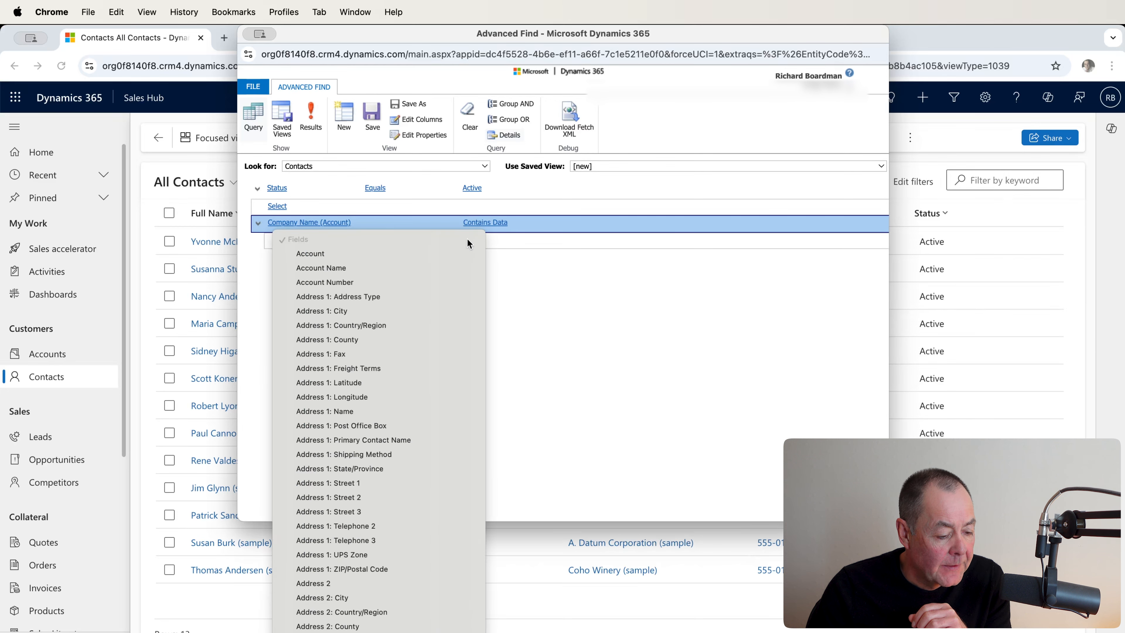
{"action": "scroll", "coordinate": [469, 248], "scroll_direction": "down", "scroll_amount": 5}
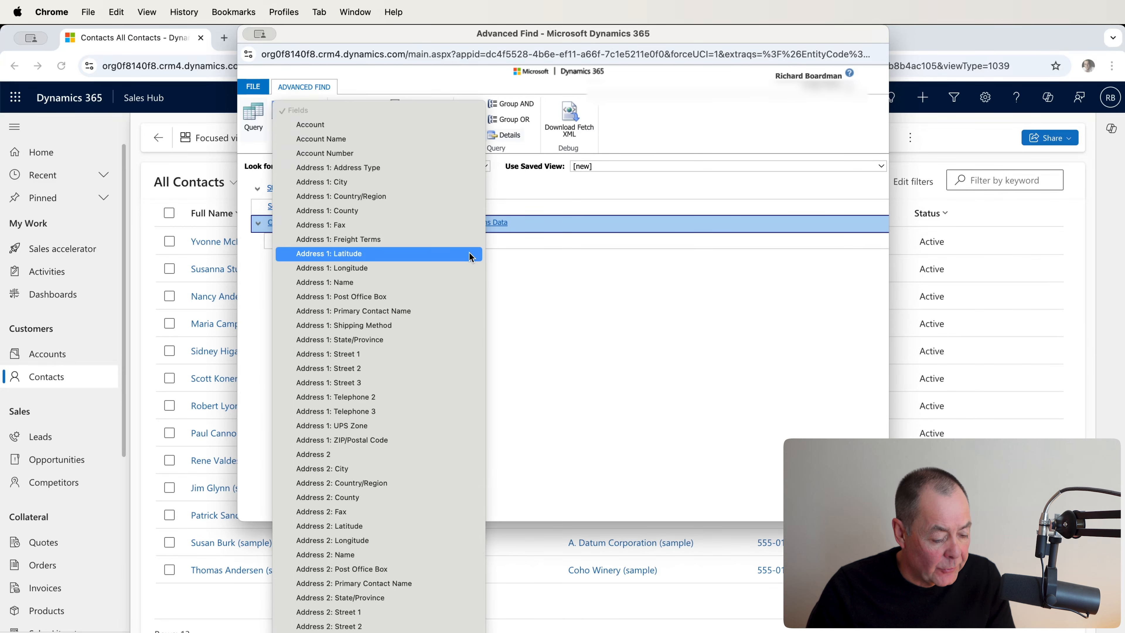
{"action": "scroll", "coordinate": [470, 256], "scroll_direction": "down", "scroll_amount": 6}
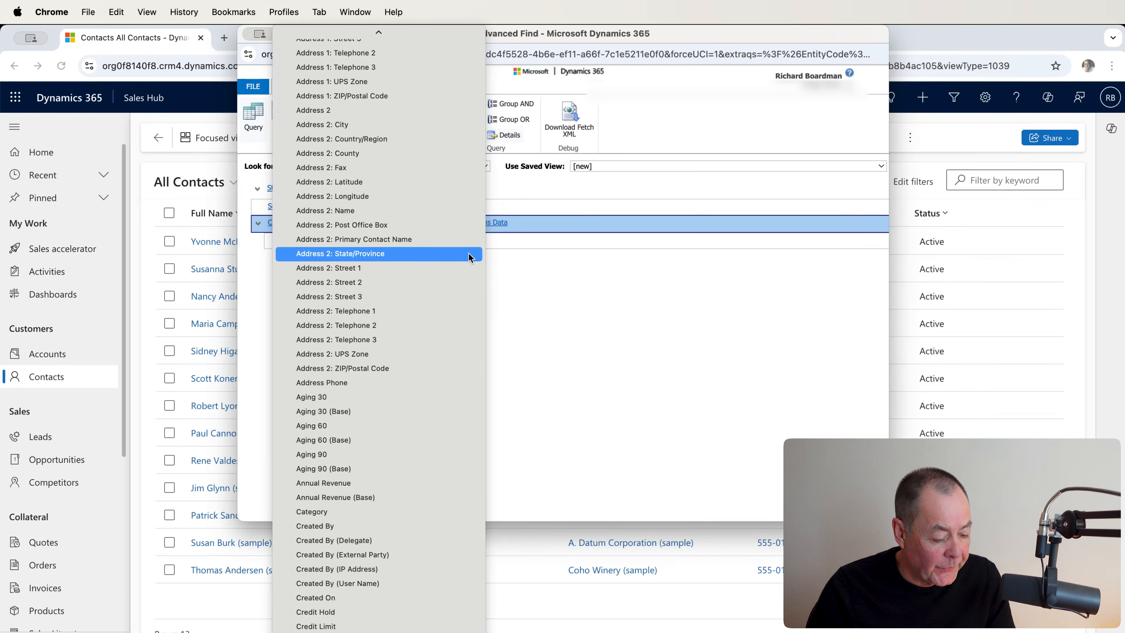
{"action": "left_click", "coordinate": [404, 480]}
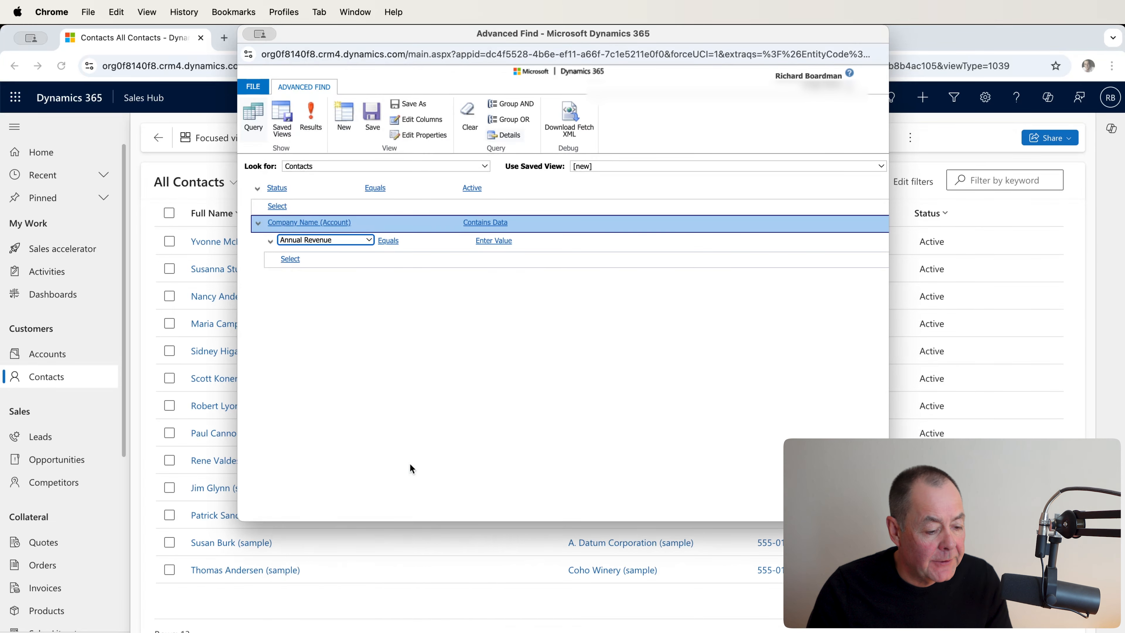
{"action": "left_click", "coordinate": [464, 240]}
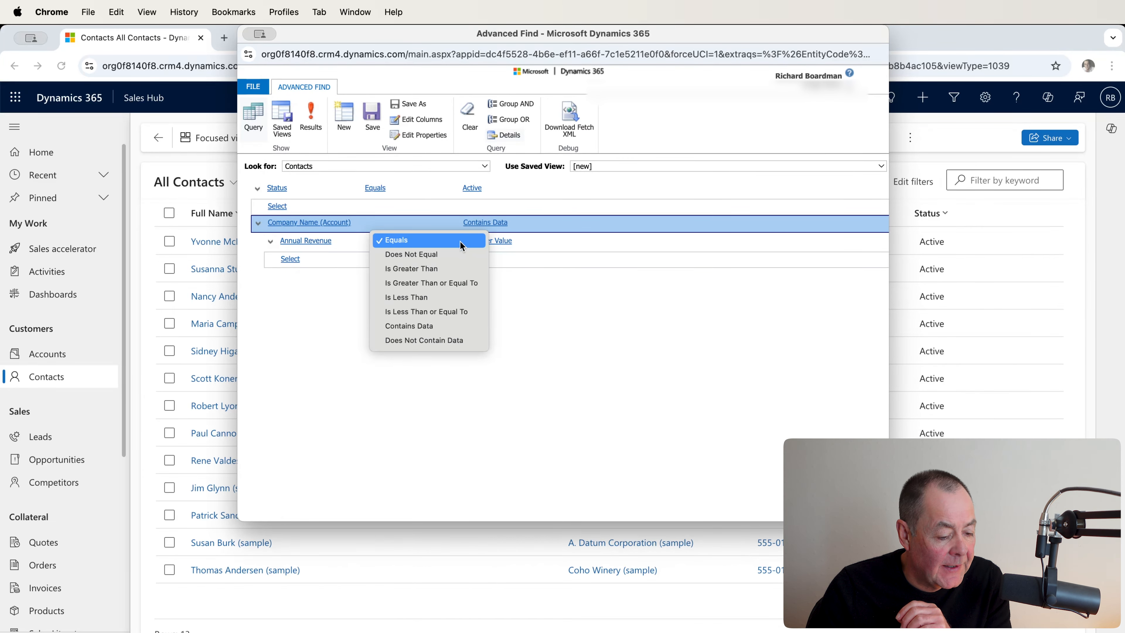
{"action": "left_click", "coordinate": [448, 272]}
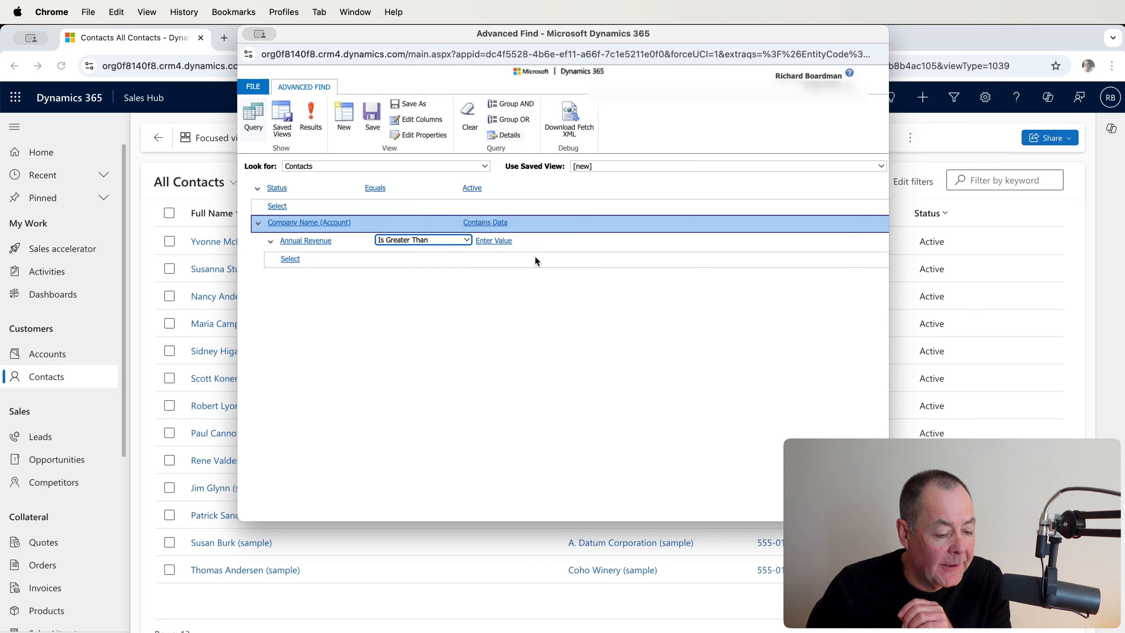
{"action": "left_click", "coordinate": [545, 240]}
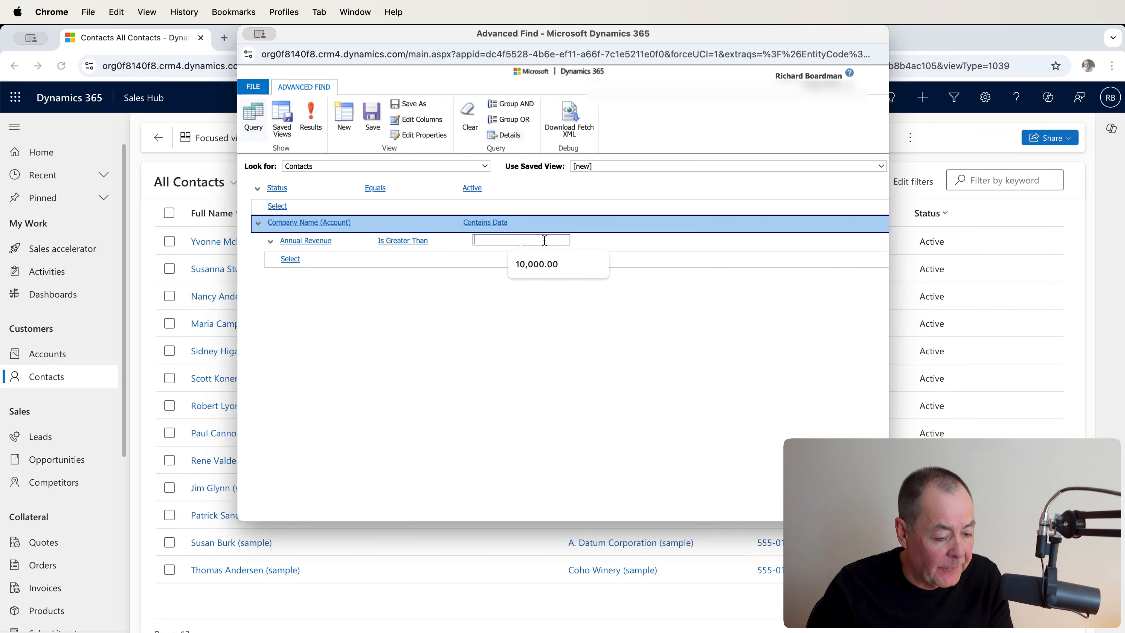
{"action": "left_click", "coordinate": [544, 265]}
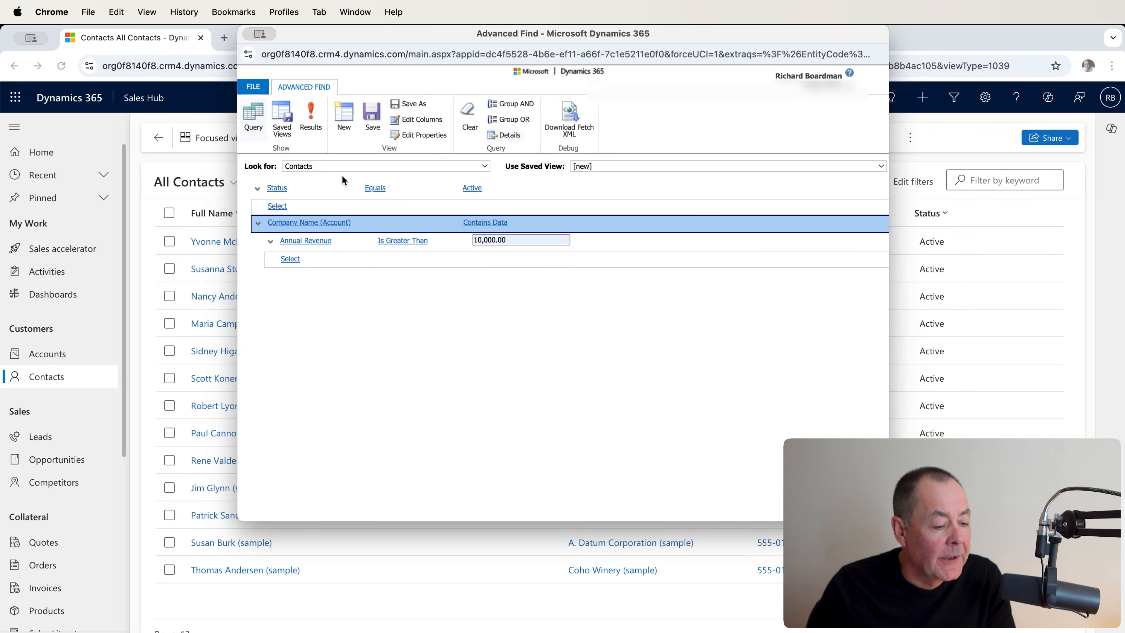
{"action": "left_click", "coordinate": [311, 116]}
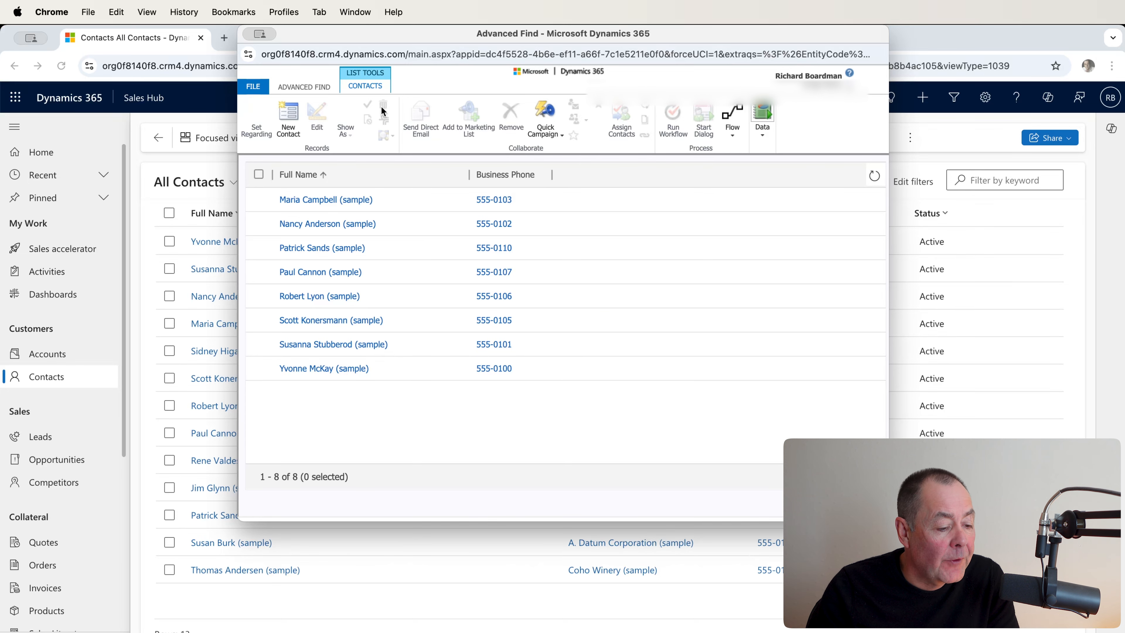
Step: Edit the contact query's columns and select Account Name from the Company Name (Account) record type
{"action": "left_click", "coordinate": [306, 91]}
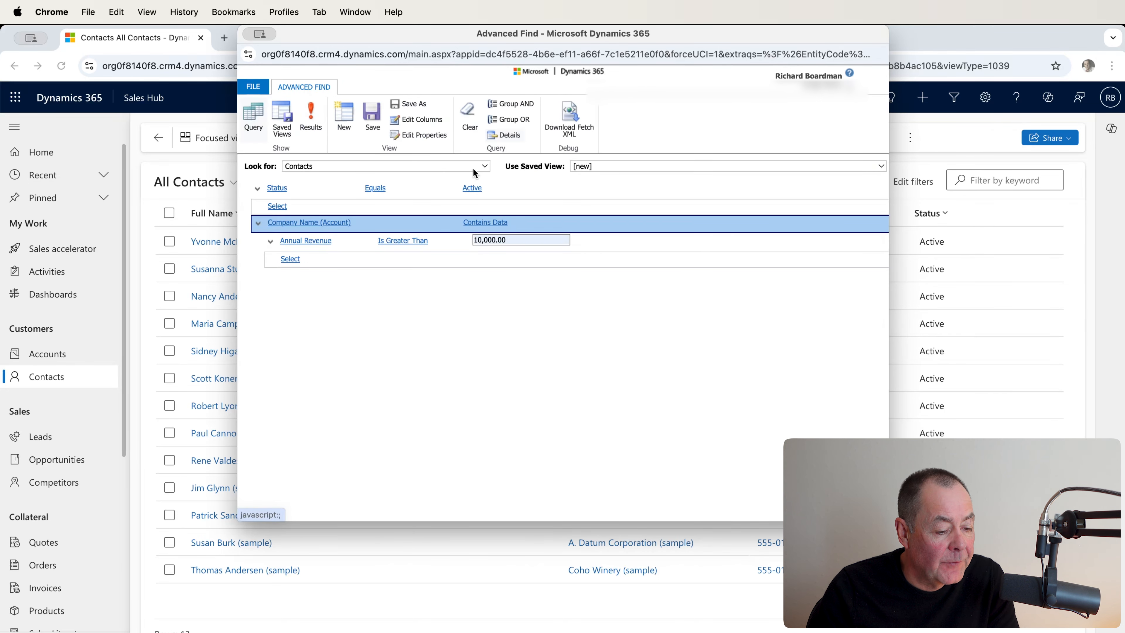
{"action": "left_click", "coordinate": [433, 125]}
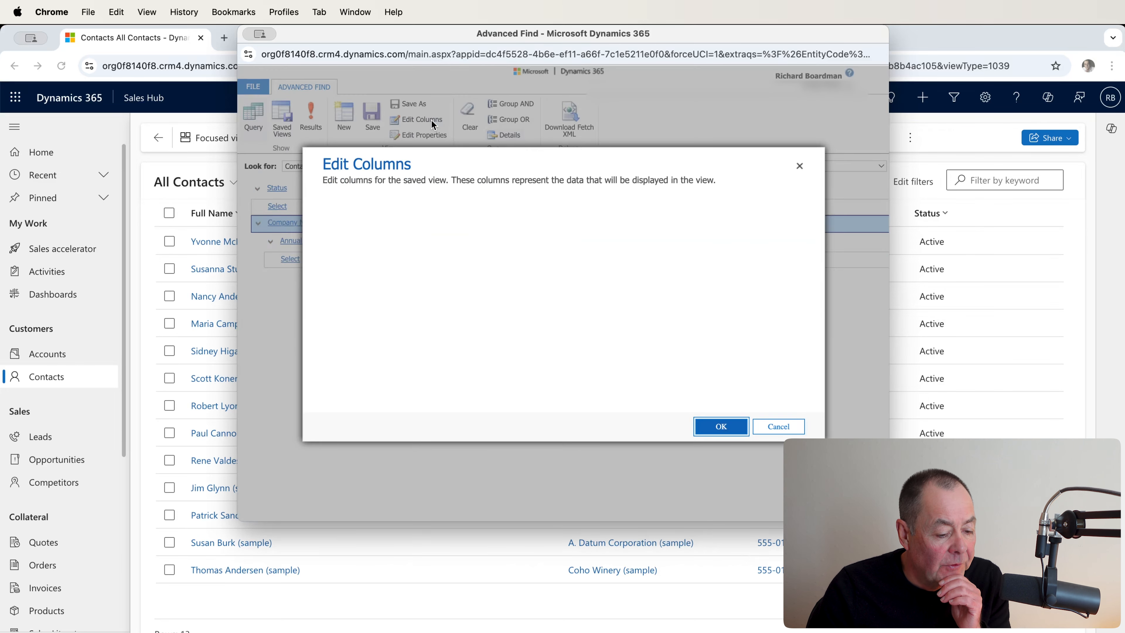
{"action": "left_click", "coordinate": [550, 228]}
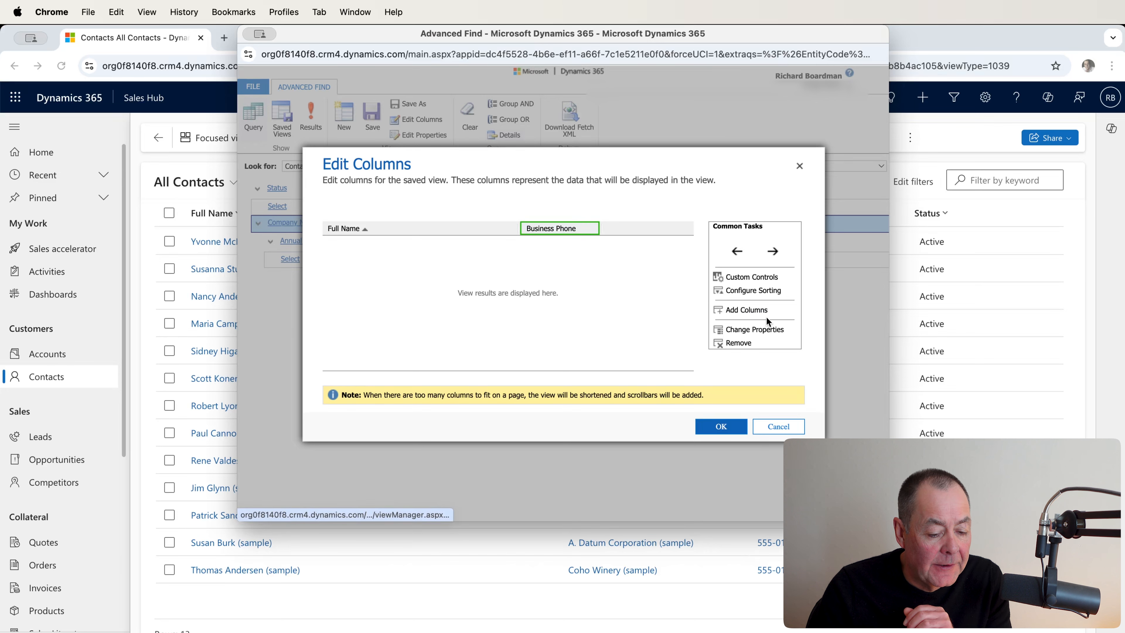
{"action": "left_click", "coordinate": [757, 310]}
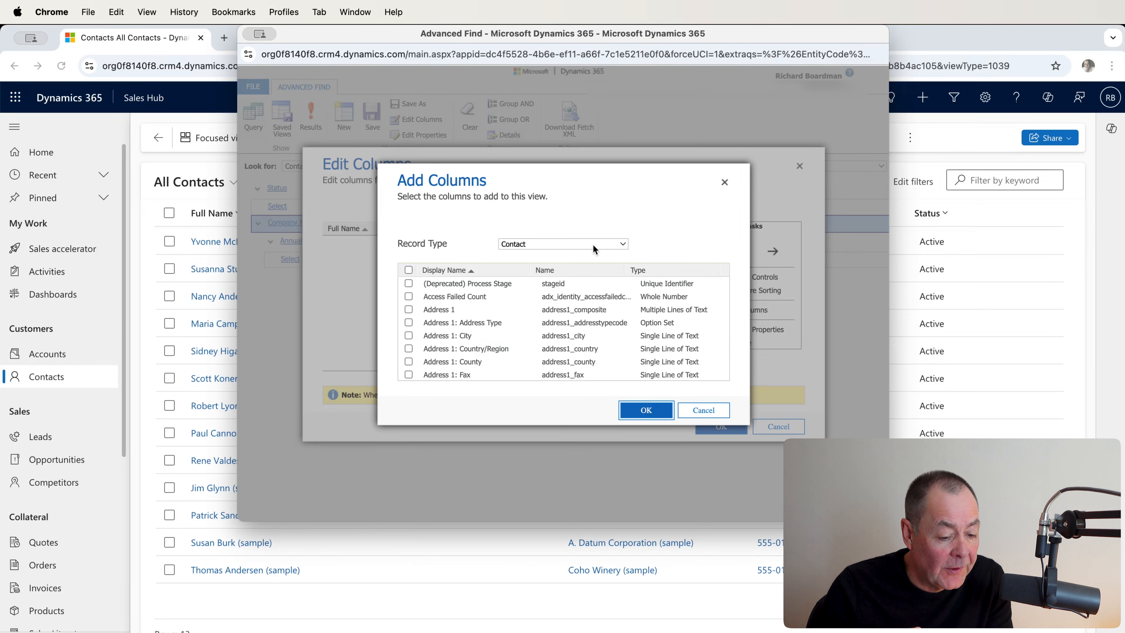
{"action": "left_click", "coordinate": [624, 246]}
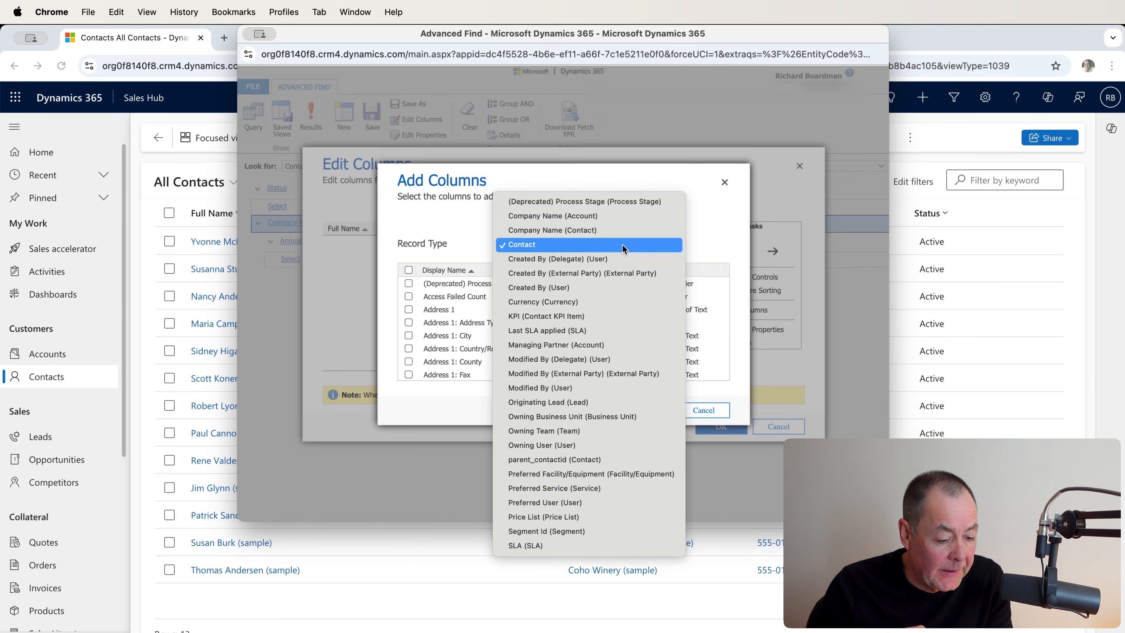
{"action": "left_click", "coordinate": [593, 217]}
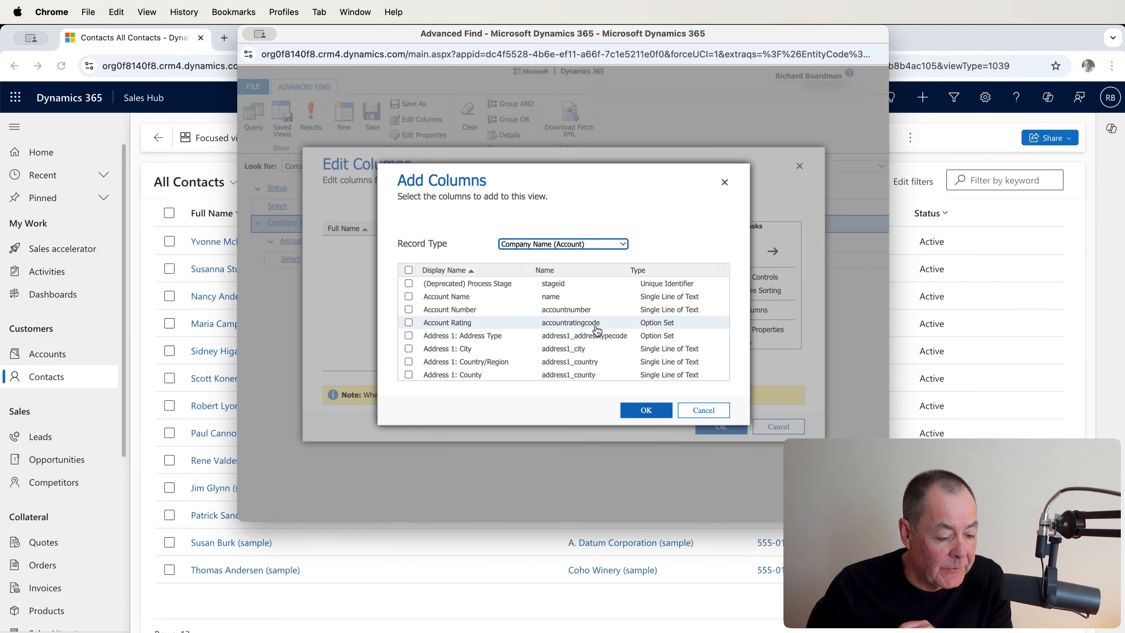
{"action": "left_click", "coordinate": [409, 296]}
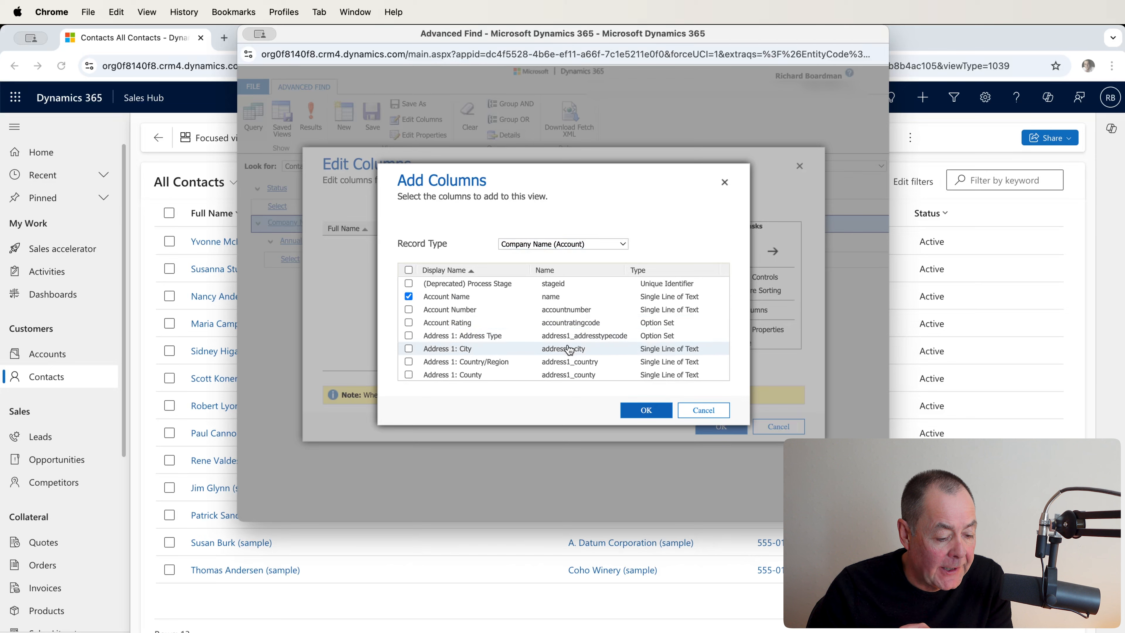
Step: Select the account's Annual Revenue as well, add both account columns to the view and run the query
{"action": "scroll", "coordinate": [569, 349], "scroll_direction": "down", "scroll_amount": 3}
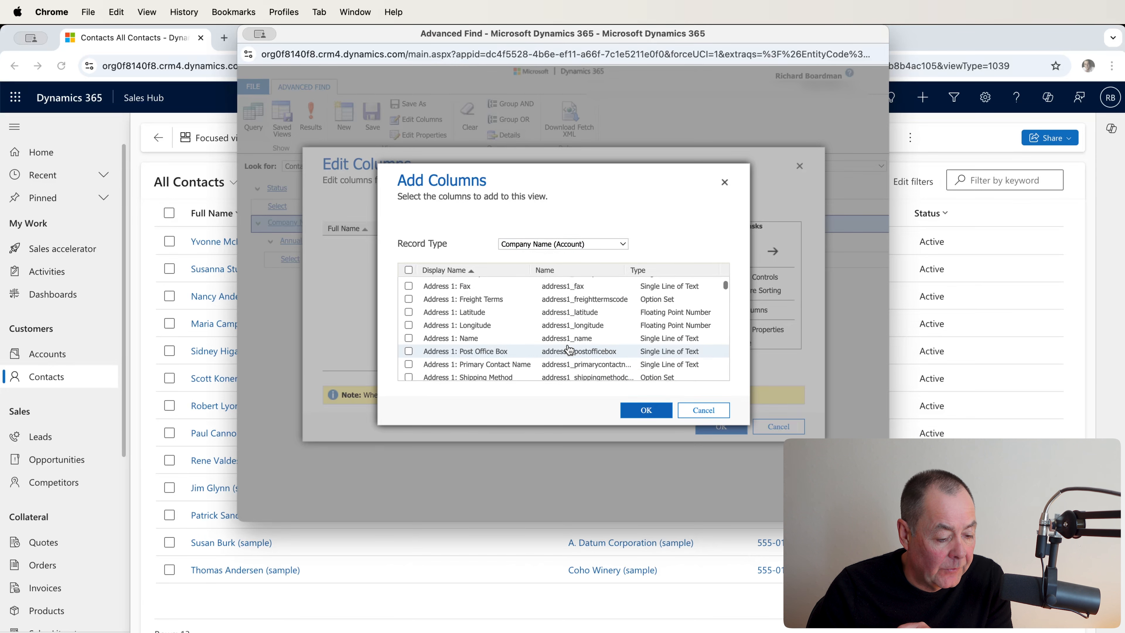
{"action": "scroll", "coordinate": [569, 349], "scroll_direction": "down", "scroll_amount": 6}
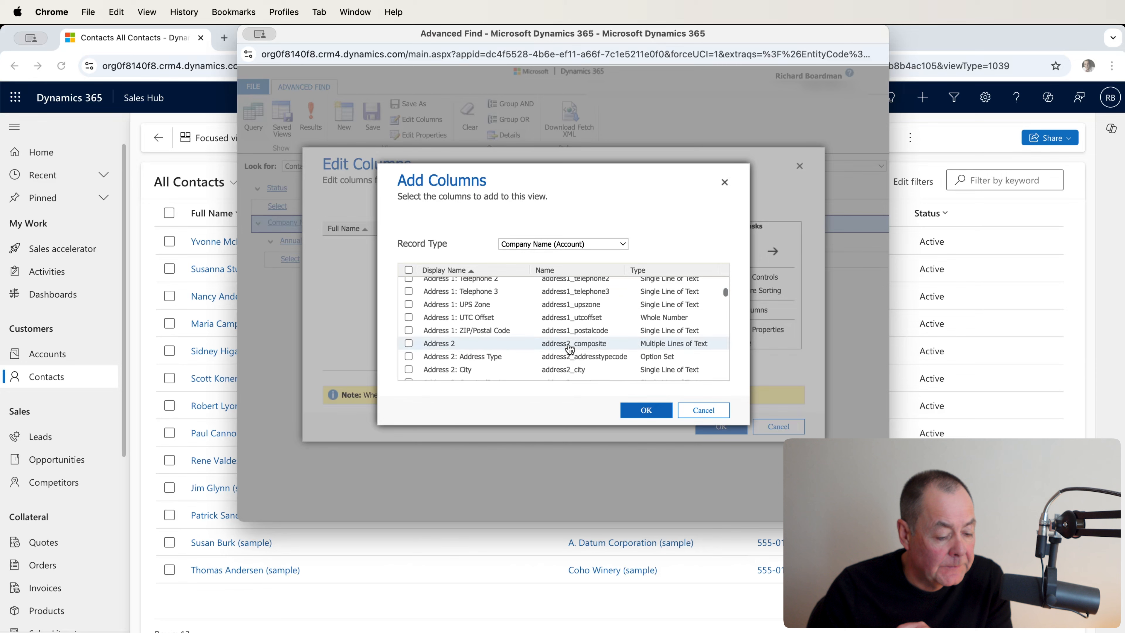
{"action": "scroll", "coordinate": [569, 349], "scroll_direction": "down", "scroll_amount": 6}
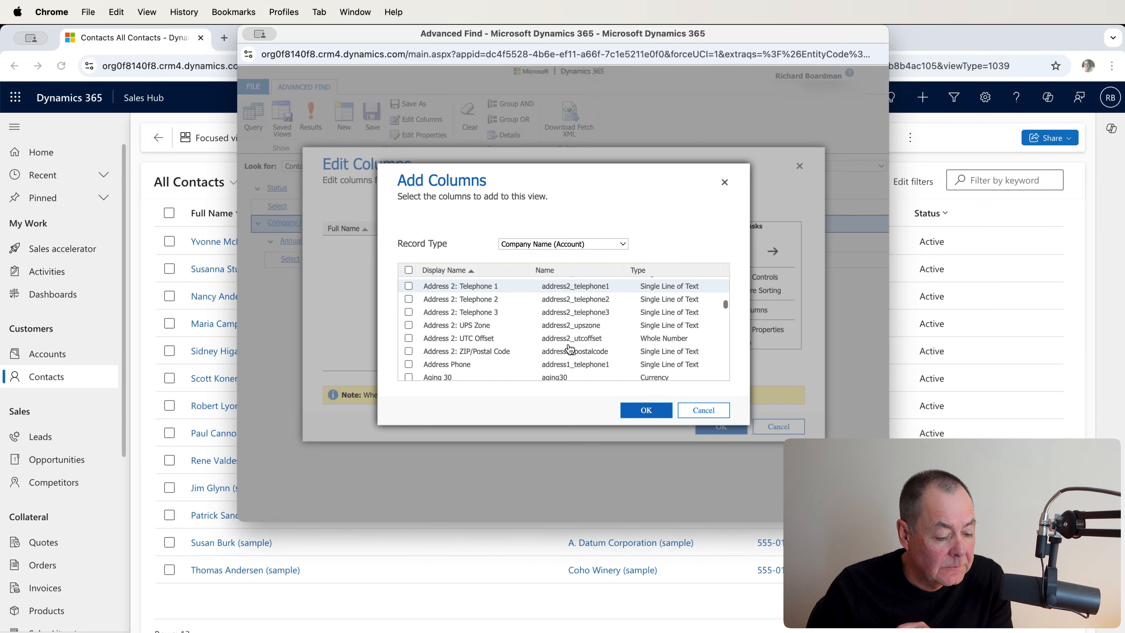
{"action": "scroll", "coordinate": [569, 350], "scroll_direction": "down", "scroll_amount": 3}
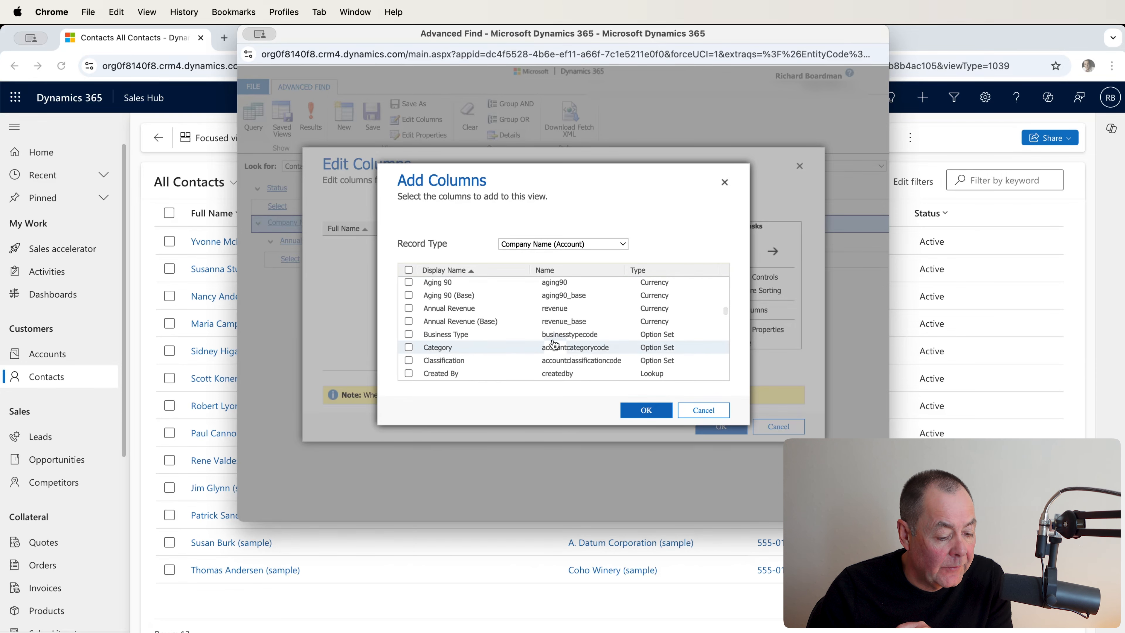
{"action": "left_click", "coordinate": [646, 410]}
{"action": "left_click", "coordinate": [721, 427]}
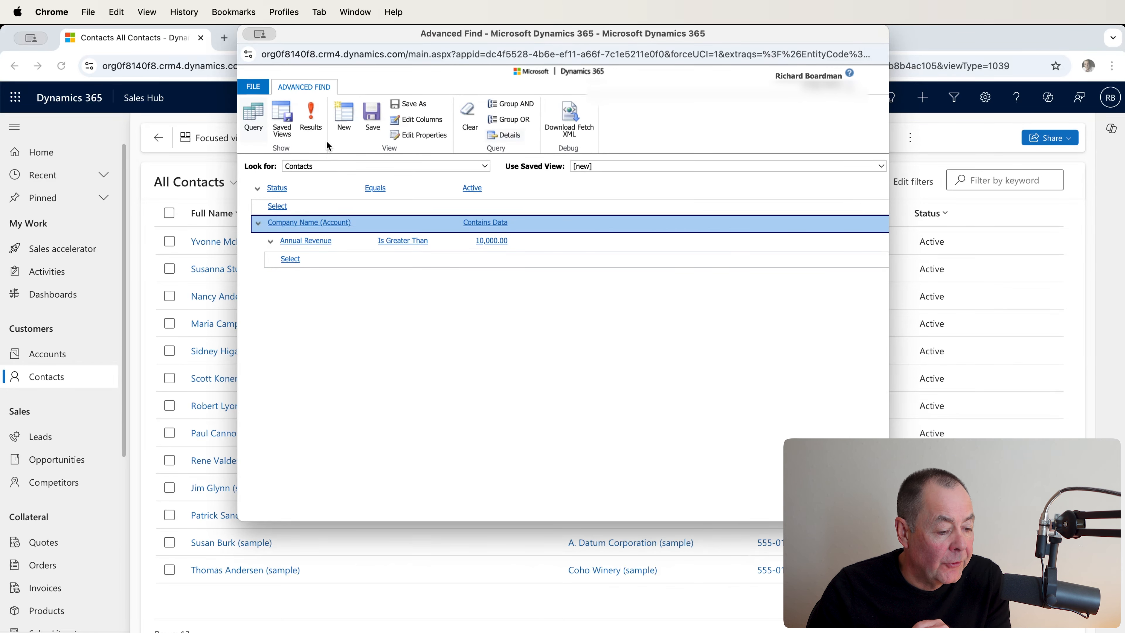
{"action": "left_click", "coordinate": [312, 124]}
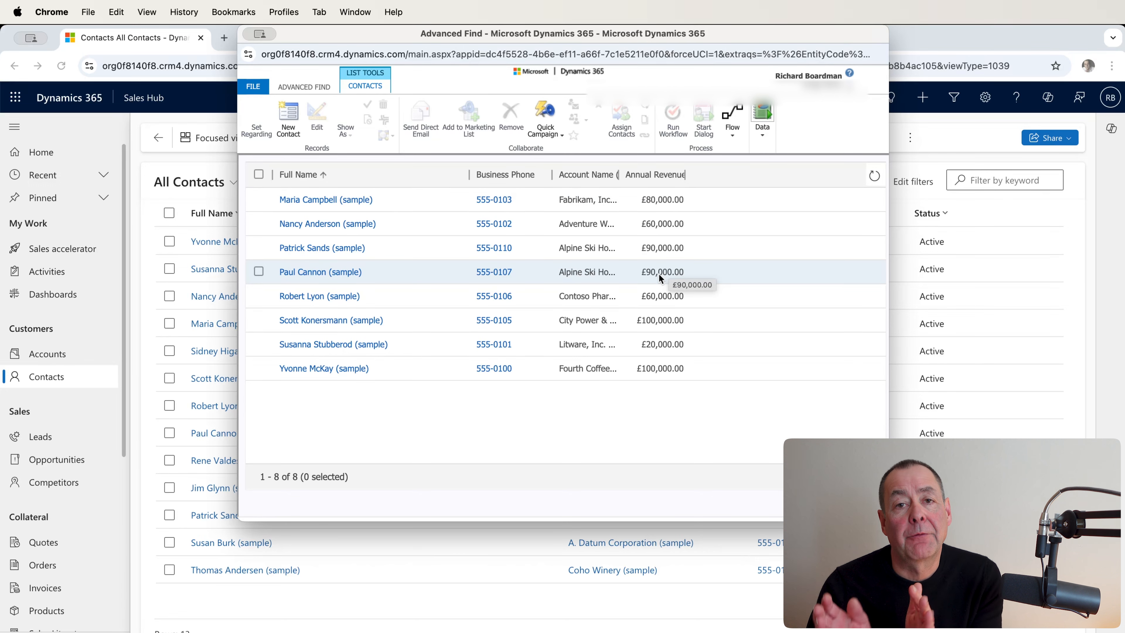
Step: Return to the query and add the related Opportunities (Account) record type beneath Company Name (Account)
{"action": "left_click", "coordinate": [310, 87]}
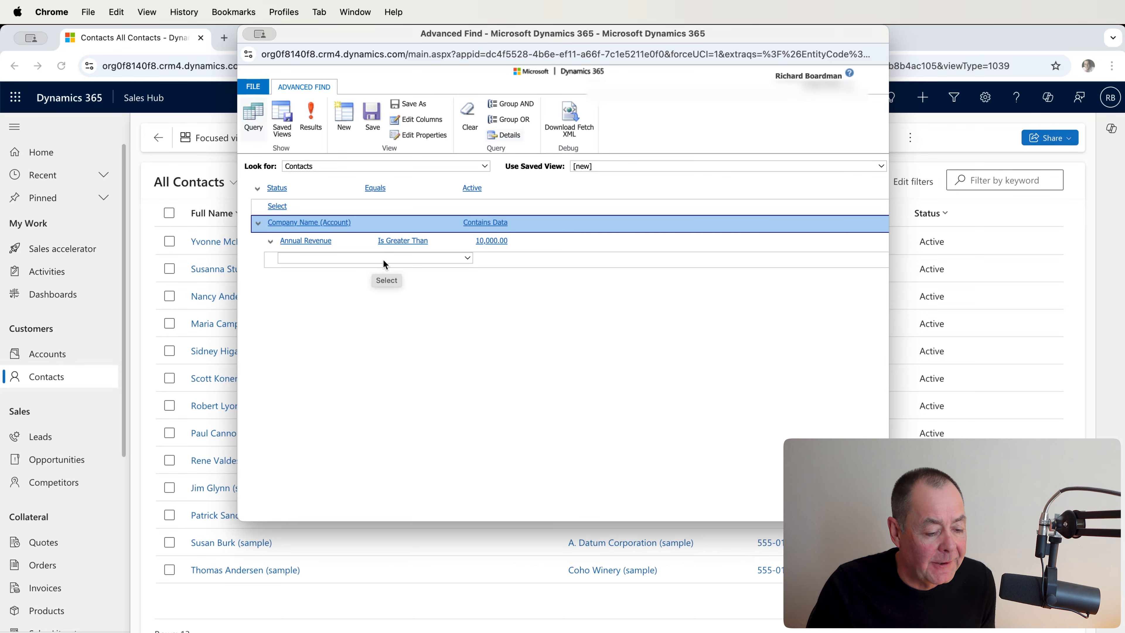
{"action": "left_click", "coordinate": [464, 260]}
{"action": "scroll", "coordinate": [463, 327], "scroll_direction": "down", "scroll_amount": 3}
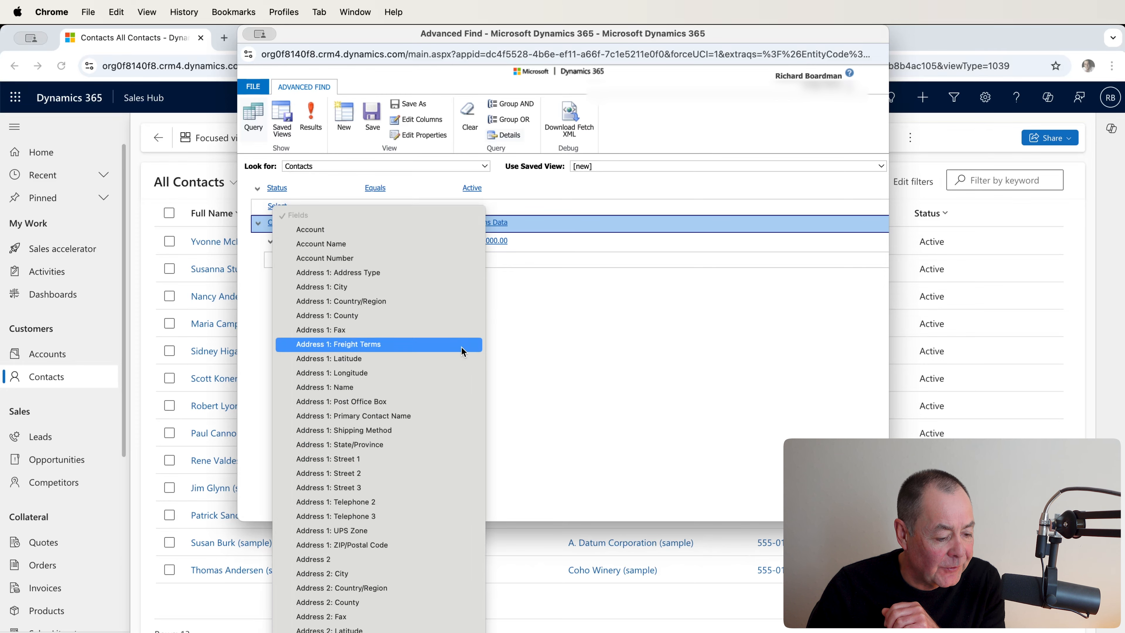
{"action": "scroll", "coordinate": [461, 347], "scroll_direction": "down", "scroll_amount": 20}
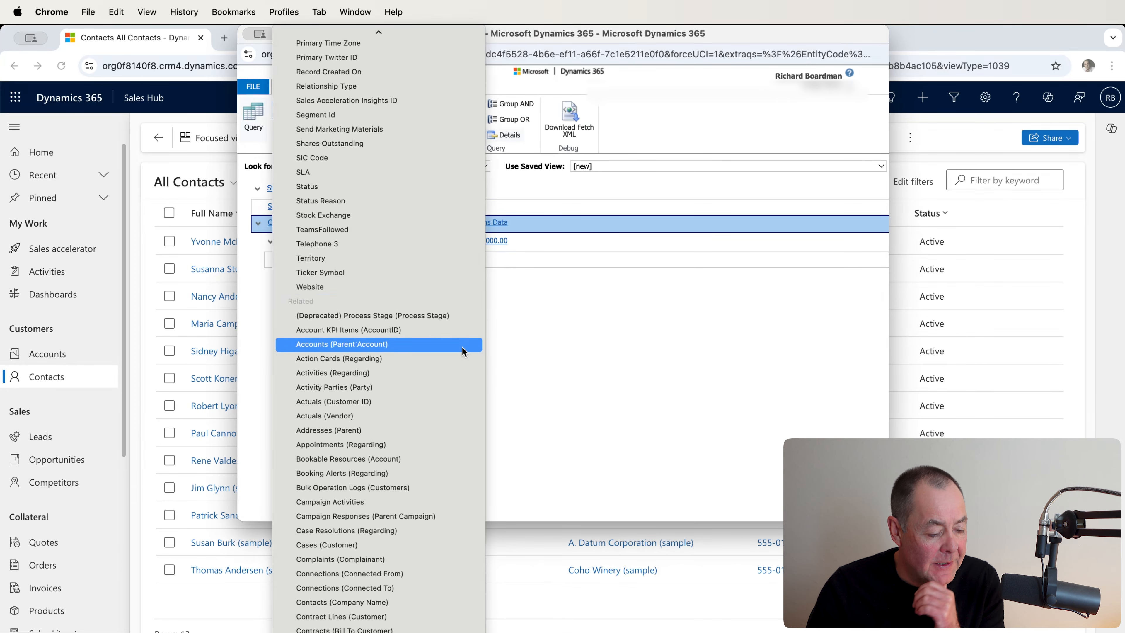
{"action": "scroll", "coordinate": [461, 347], "scroll_direction": "down", "scroll_amount": 15}
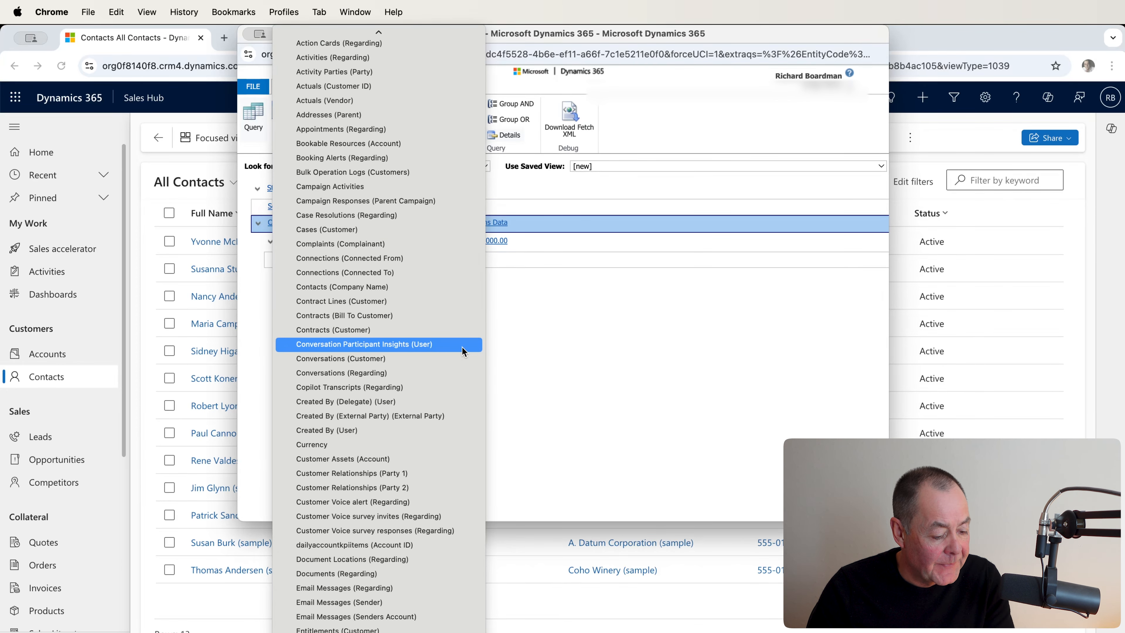
{"action": "scroll", "coordinate": [461, 347], "scroll_direction": "down", "scroll_amount": 15}
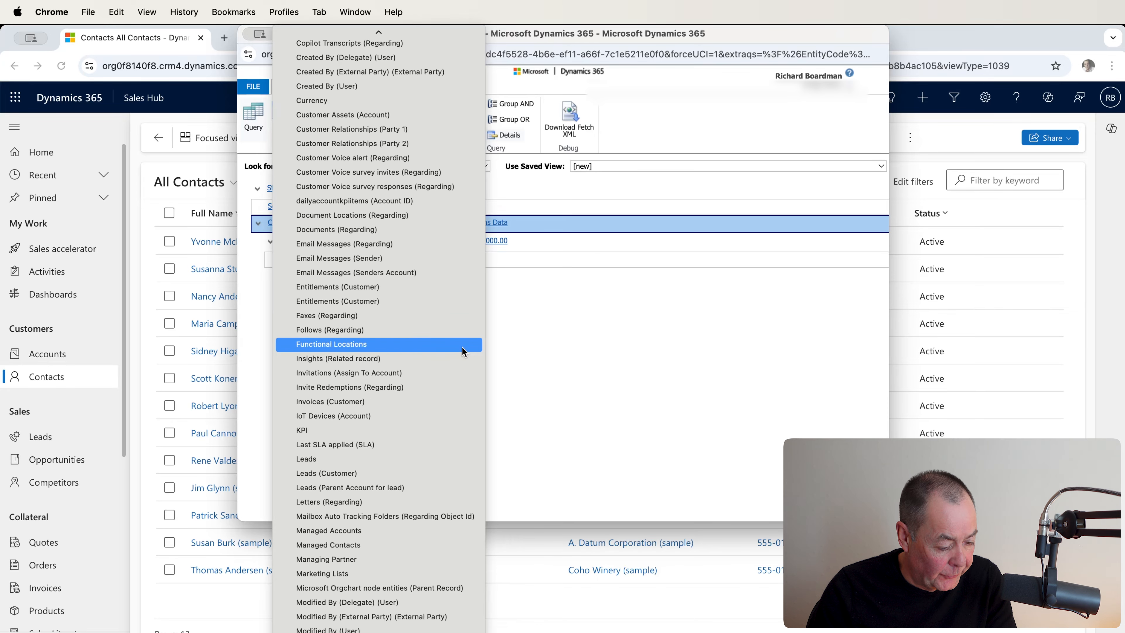
{"action": "scroll", "coordinate": [462, 347], "scroll_direction": "down", "scroll_amount": 13}
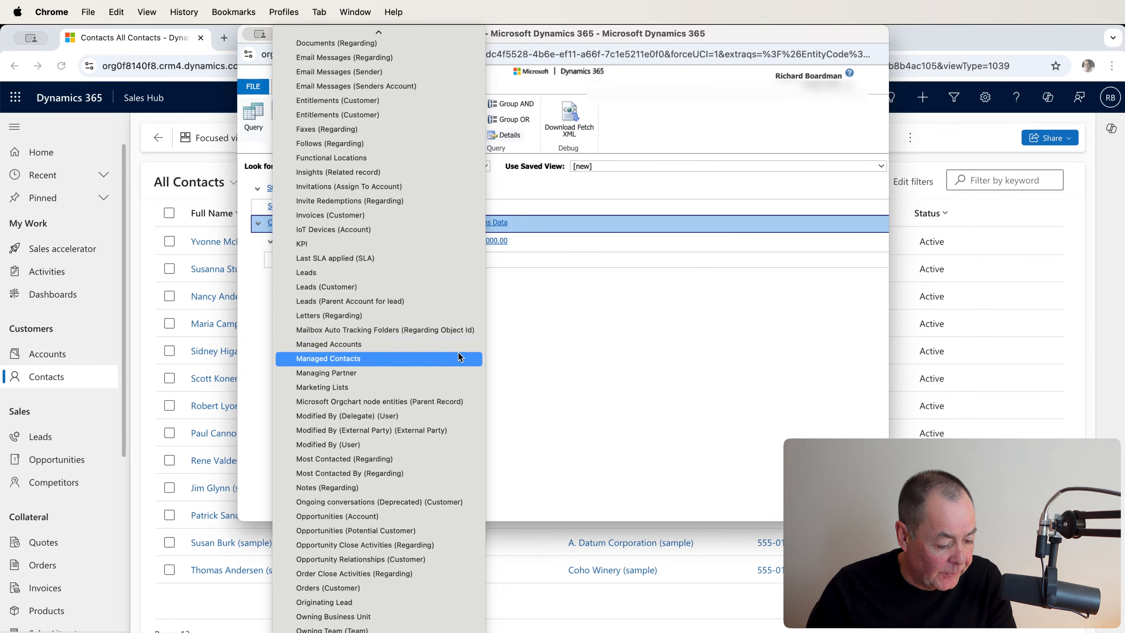
{"action": "left_click", "coordinate": [443, 515]}
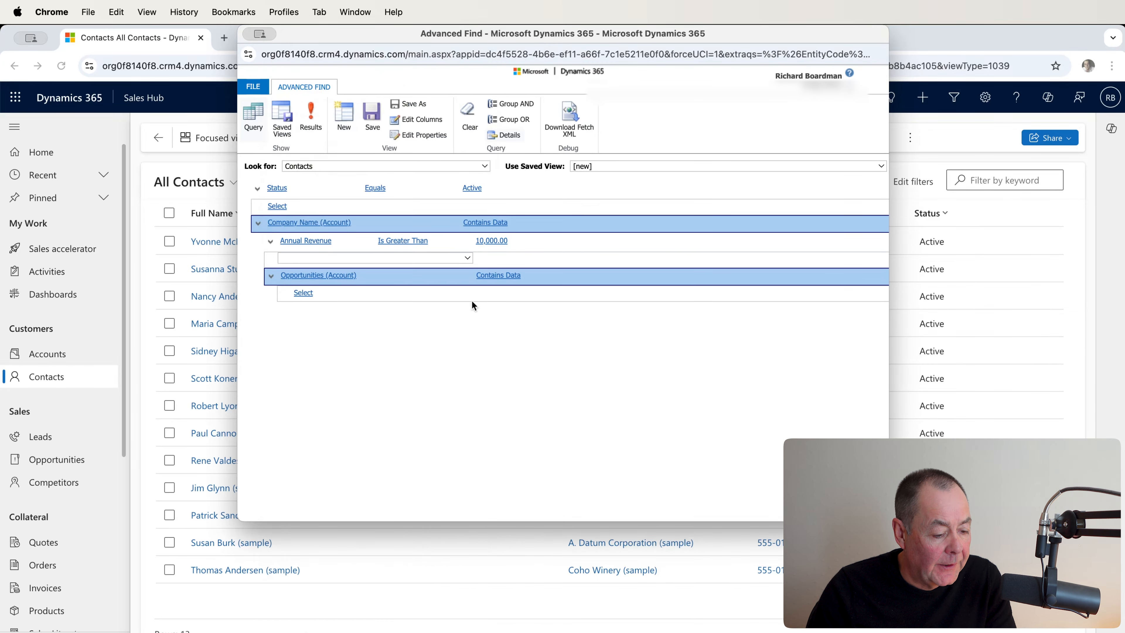
Step: Filter the related opportunities on Status Equals Open and run the query
{"action": "left_click", "coordinate": [325, 296]}
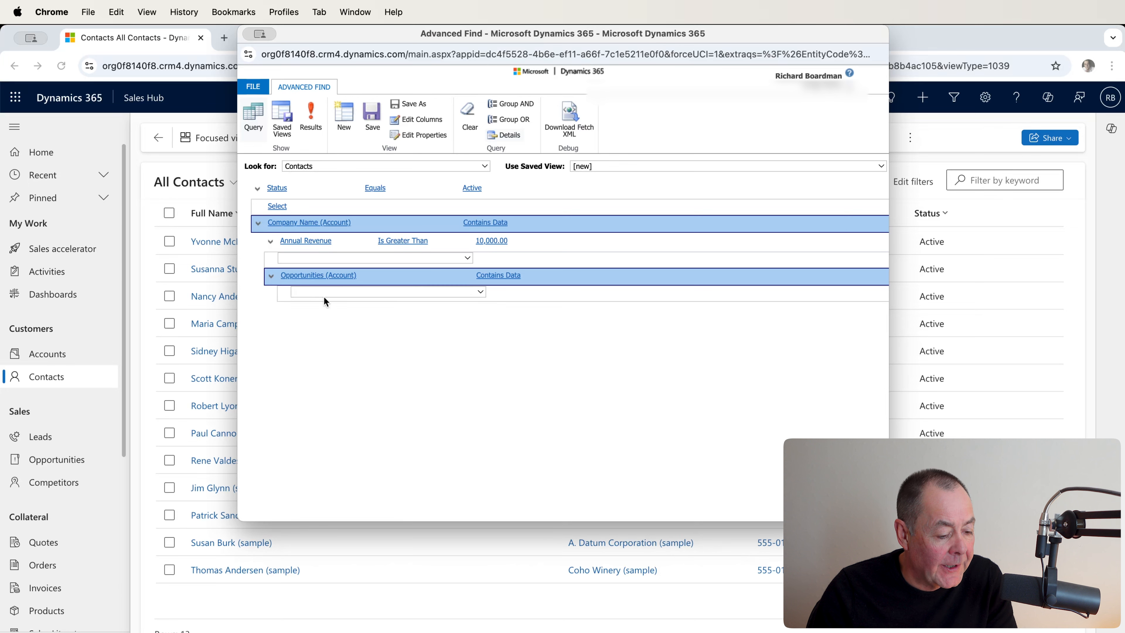
{"action": "left_click", "coordinate": [481, 293]}
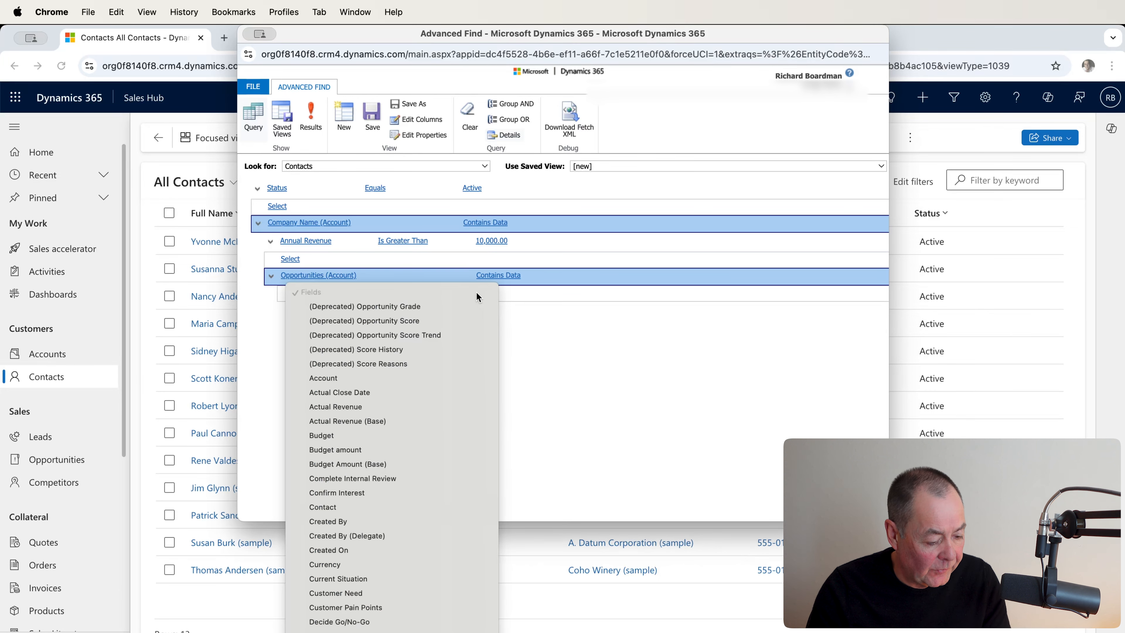
{"action": "scroll", "coordinate": [478, 392], "scroll_direction": "down", "scroll_amount": 2}
{"action": "scroll", "coordinate": [479, 397], "scroll_direction": "down", "scroll_amount": 10}
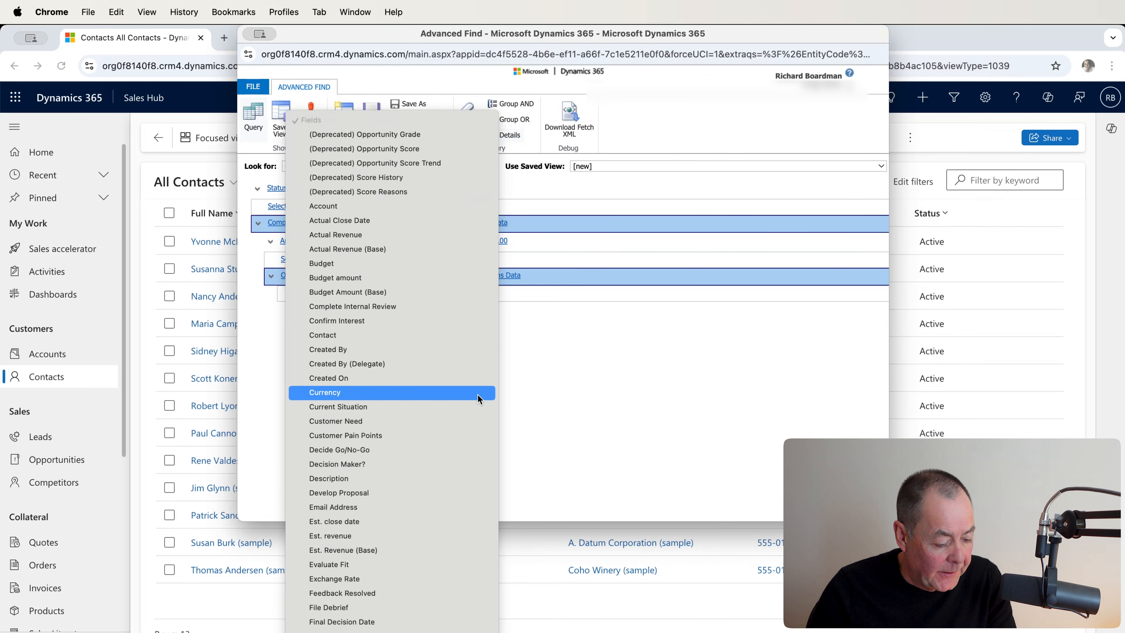
{"action": "scroll", "coordinate": [477, 401], "scroll_direction": "down", "scroll_amount": 8}
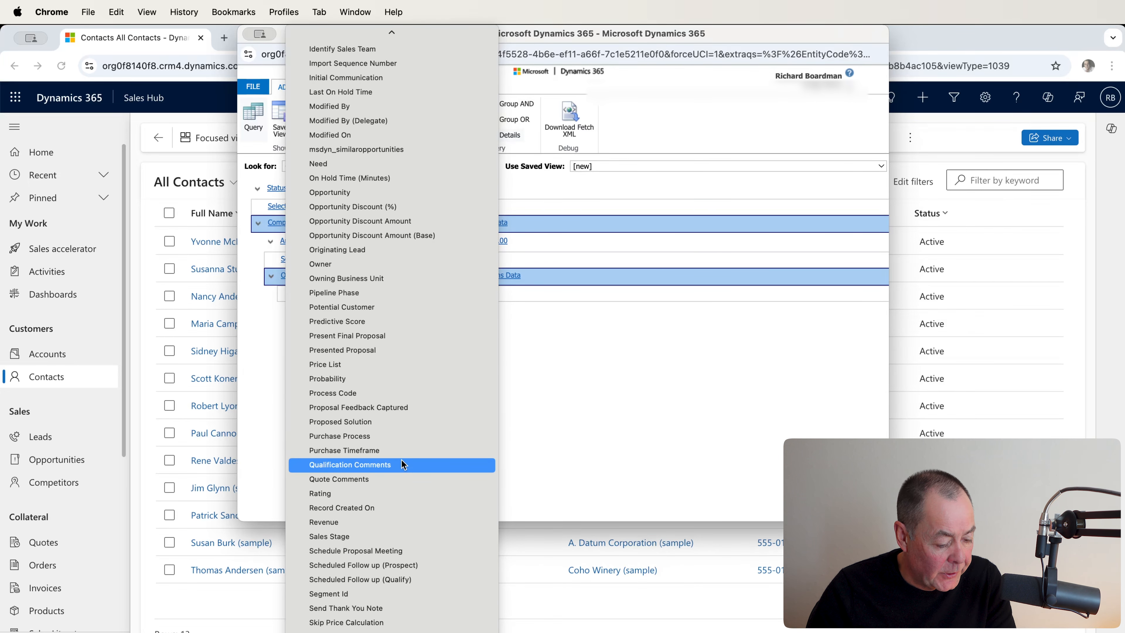
{"action": "scroll", "coordinate": [399, 465], "scroll_direction": "down", "scroll_amount": 3}
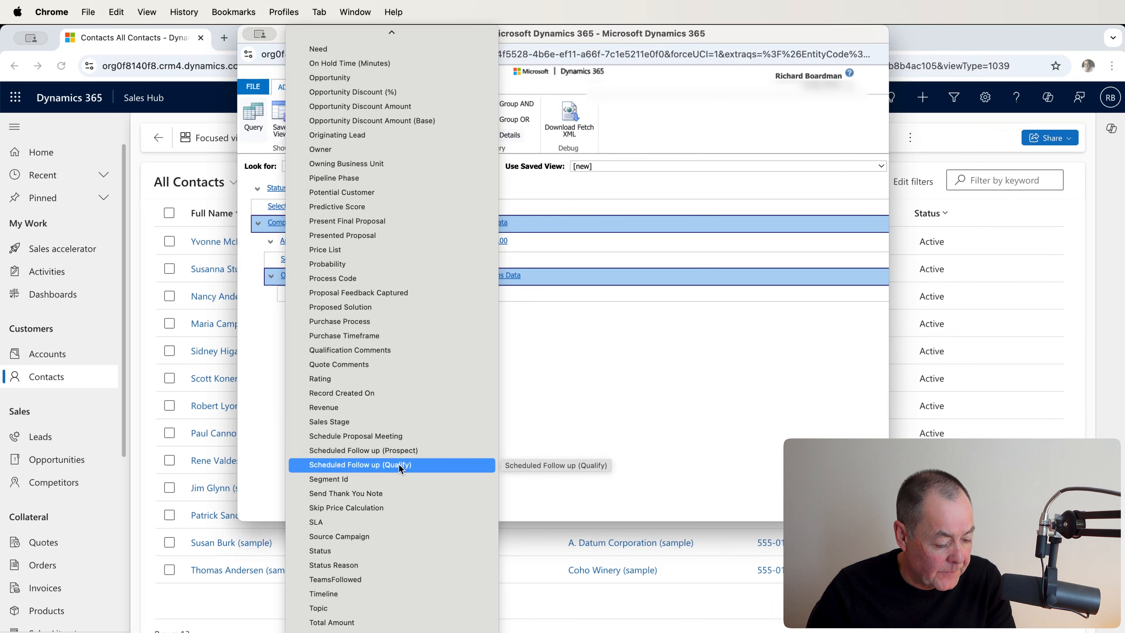
{"action": "left_click", "coordinate": [377, 550]}
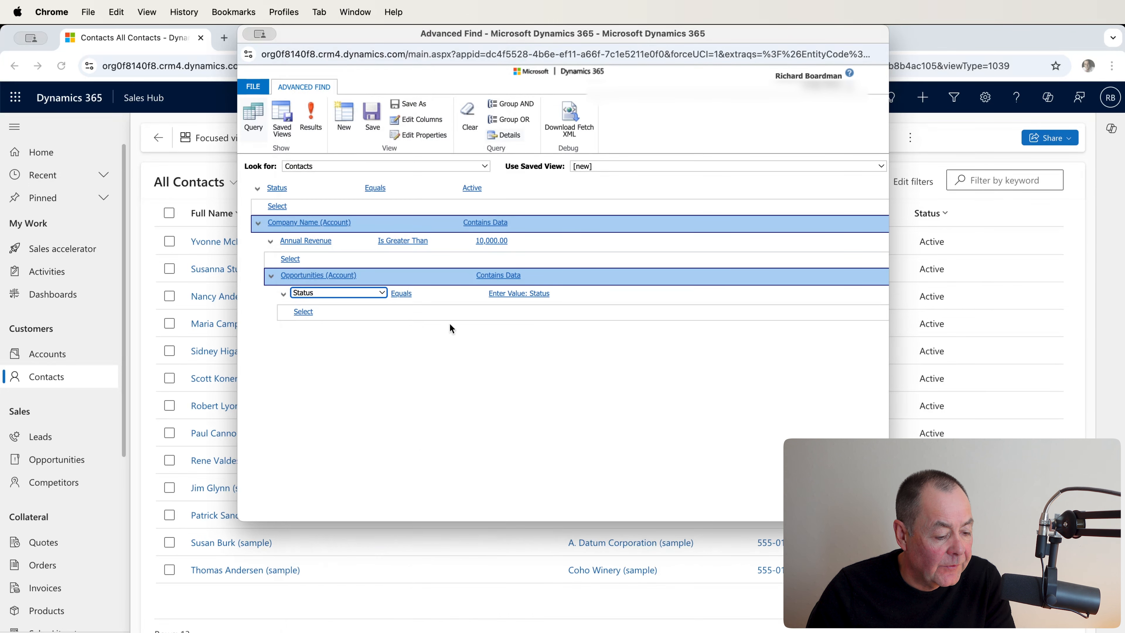
{"action": "left_click", "coordinate": [576, 295]}
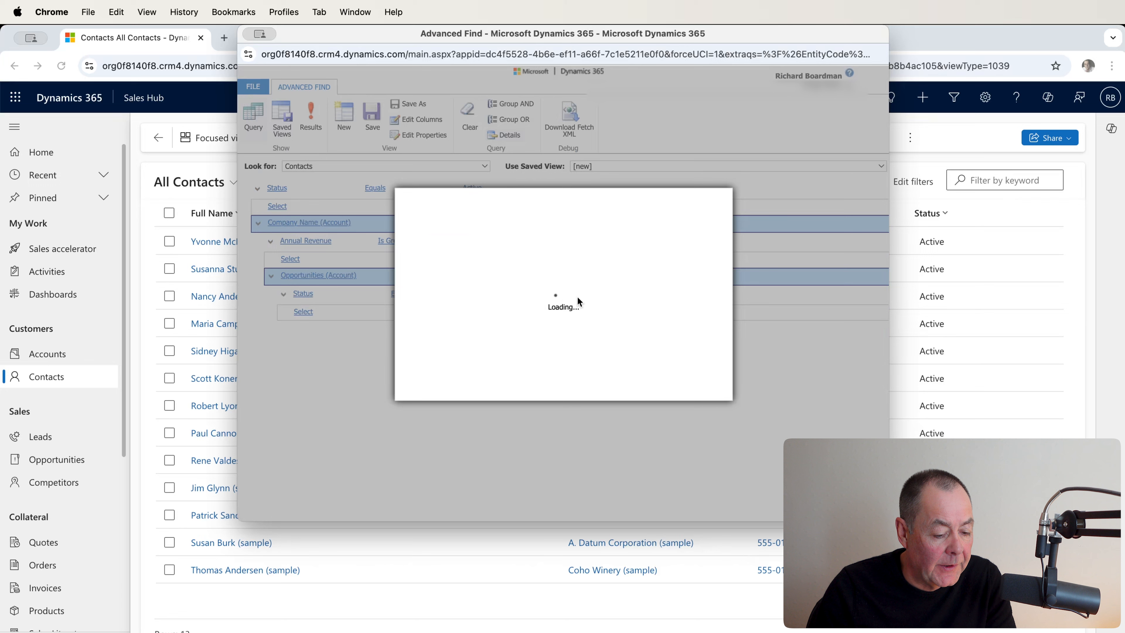
{"action": "double_click", "coordinate": [477, 293]}
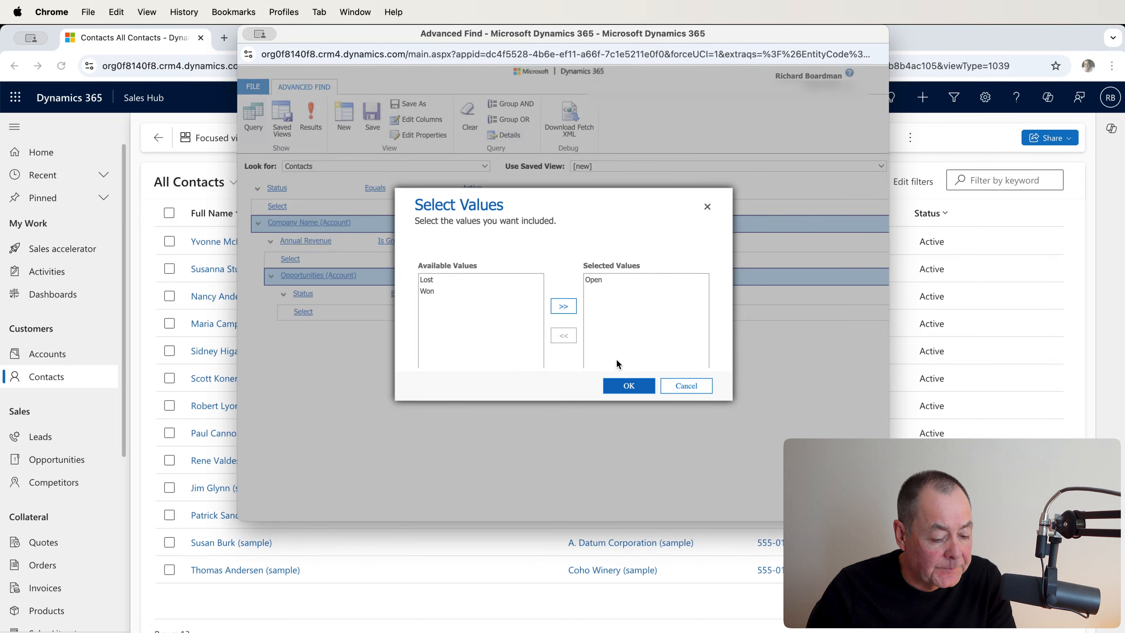
{"action": "left_click", "coordinate": [629, 386]}
{"action": "left_click", "coordinate": [312, 119]}
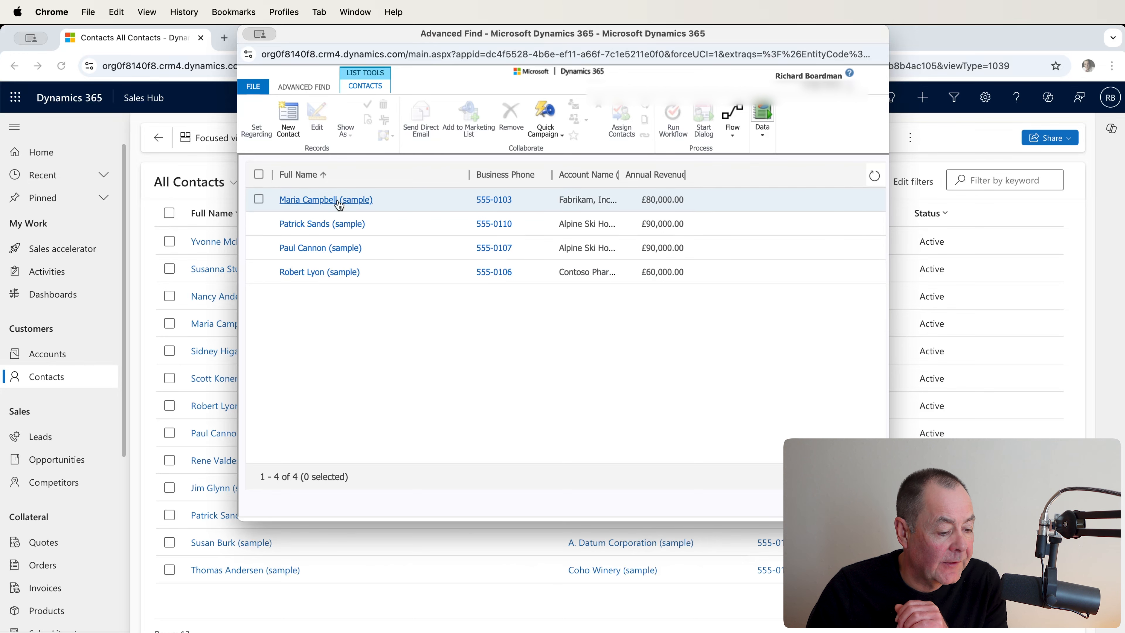
Step: Open the first contact in the results, go to its account Fabrikam, Inc. (sample), and show the account's related opportunities
{"action": "left_click", "coordinate": [326, 200]}
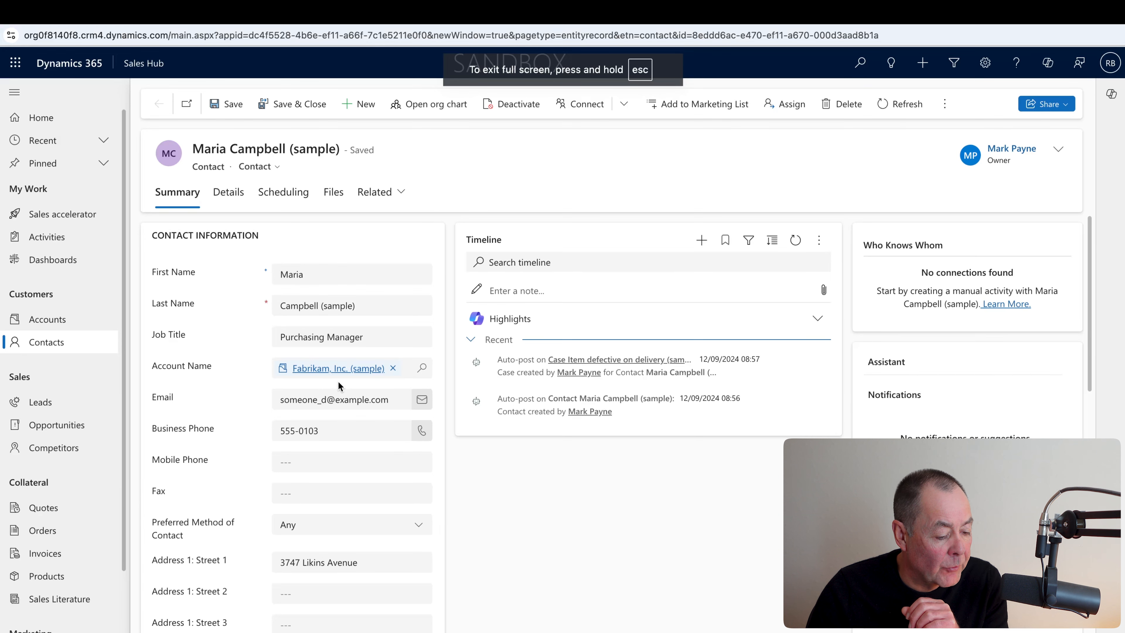
{"action": "left_click", "coordinate": [331, 368]}
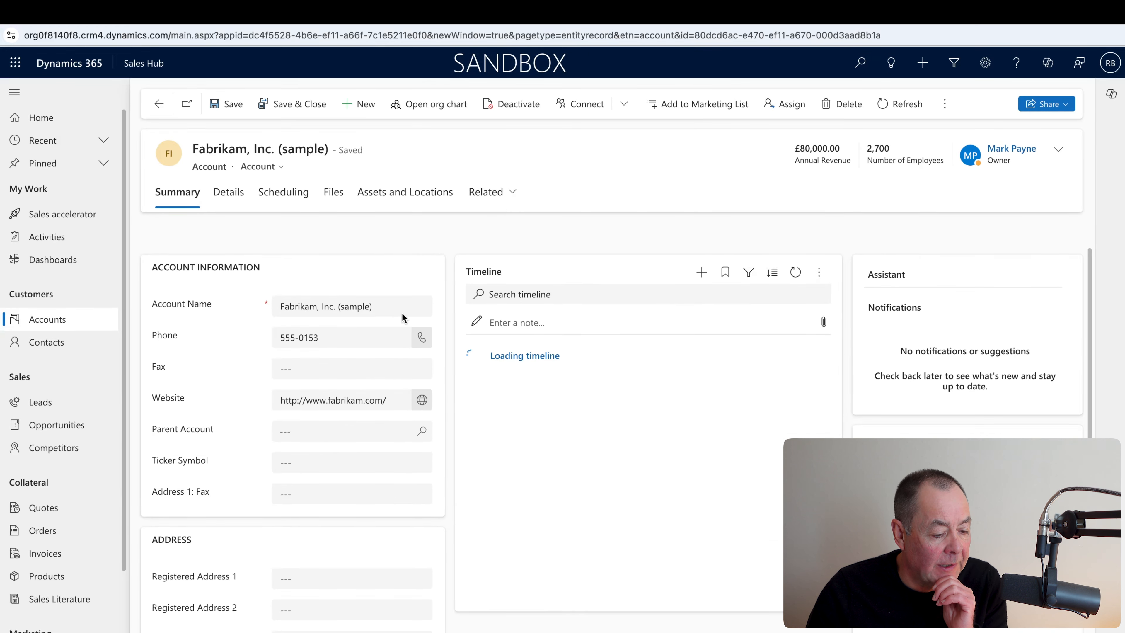
{"action": "left_click", "coordinate": [506, 194]}
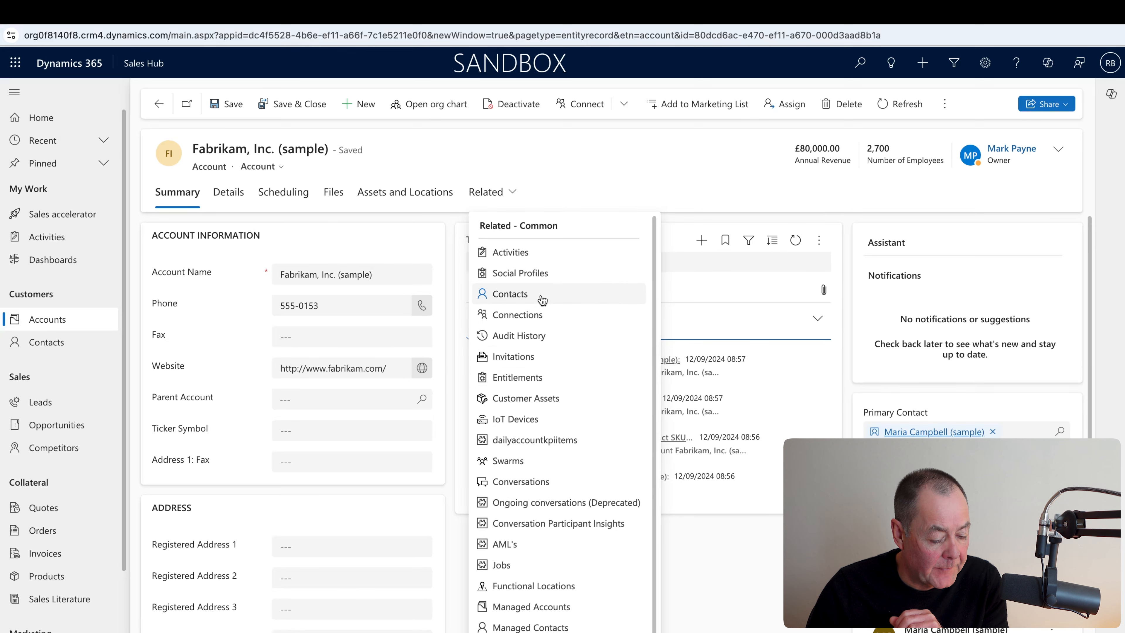
{"action": "left_click", "coordinate": [518, 631]}
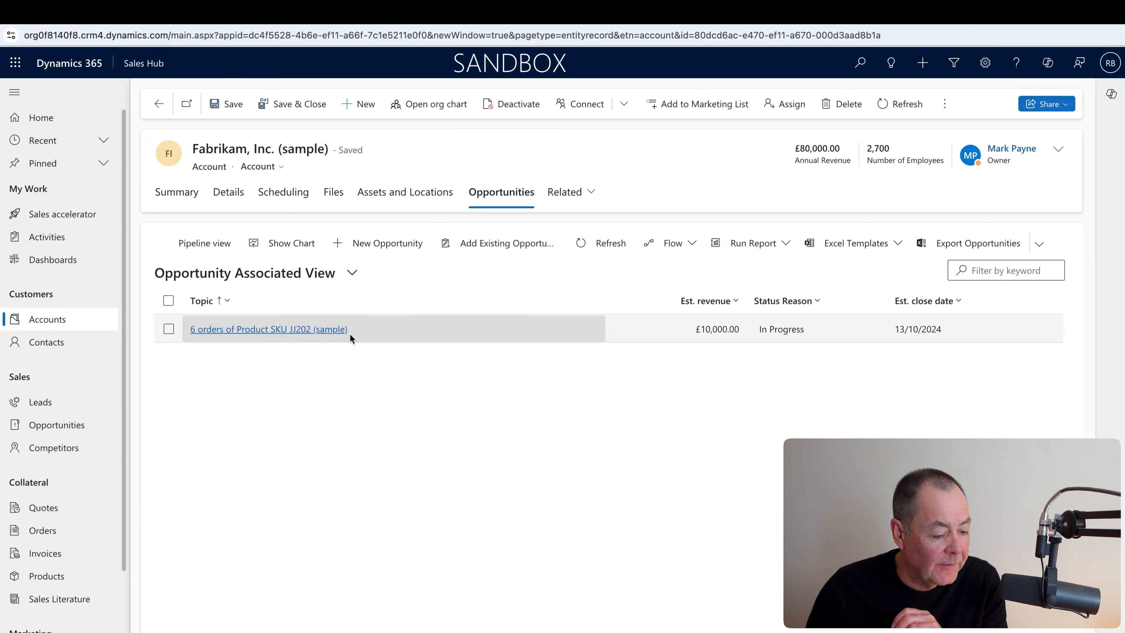